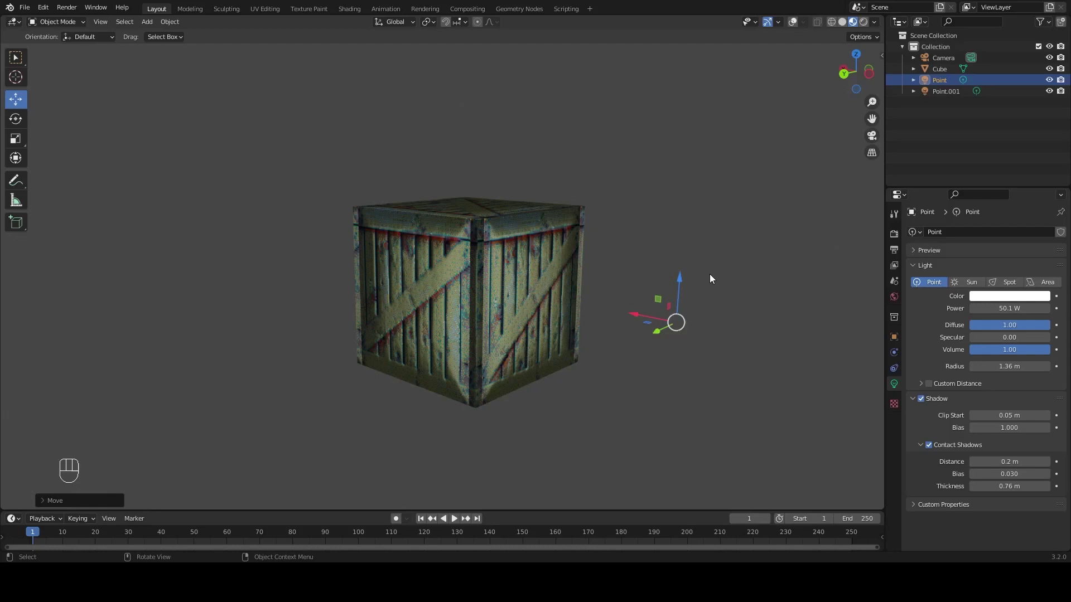
Nudge the point light along its Y axis toward the crate
mouse_move(612, 286)
middle_mouse_down()
mouse_move(652, 277)
mouse_move(582, 277)
mouse_move(617, 294)
middle_mouse_up()
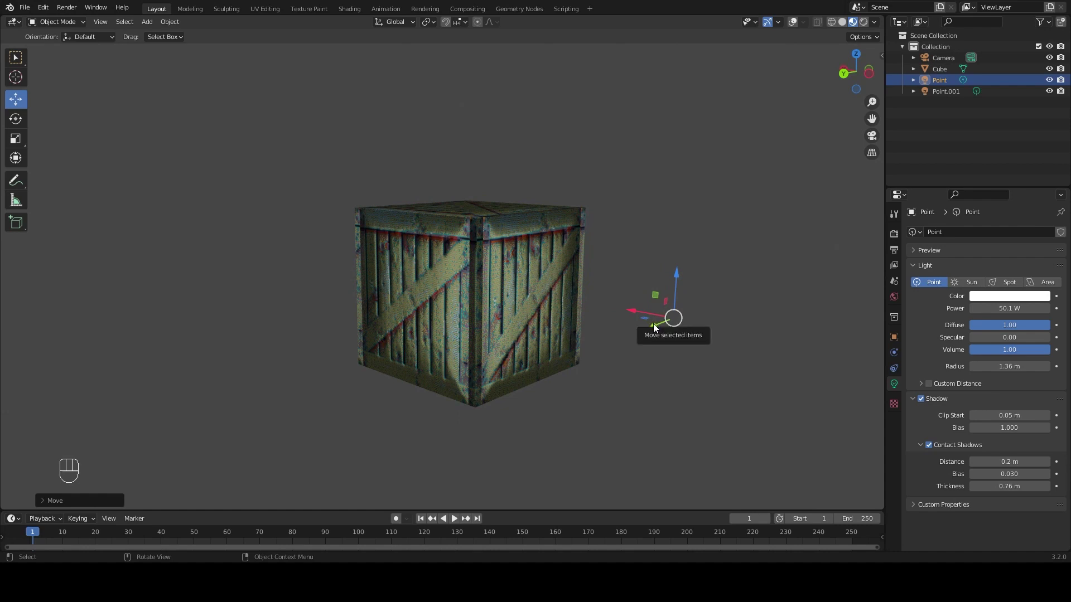
left_click_drag(654, 328, 627, 327)
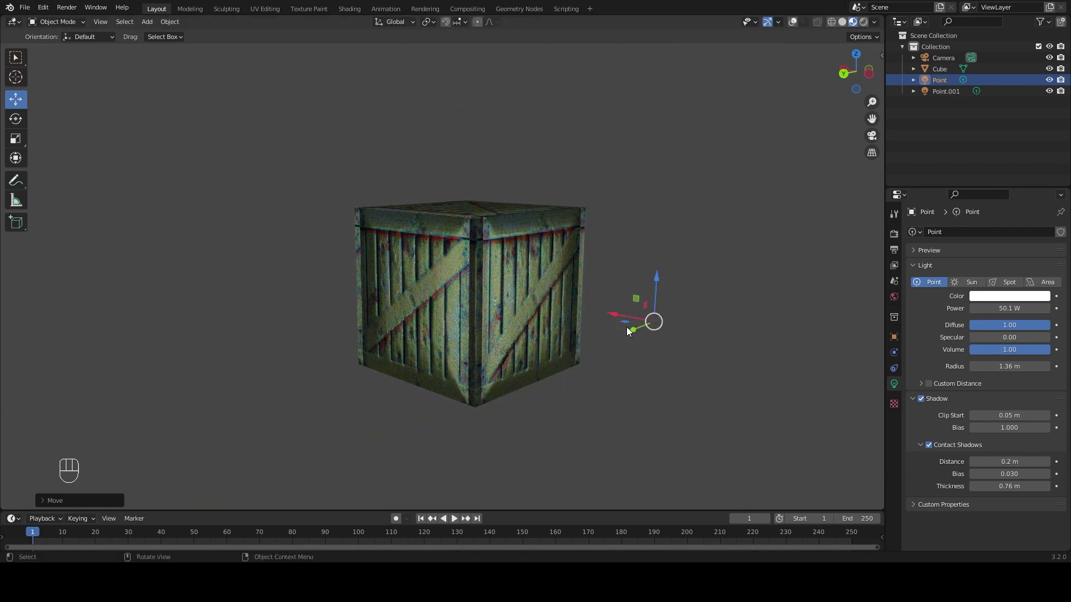
key("Tab")
Select the cube, enter Edit Mode and select its entire mesh
left_click(519, 312)
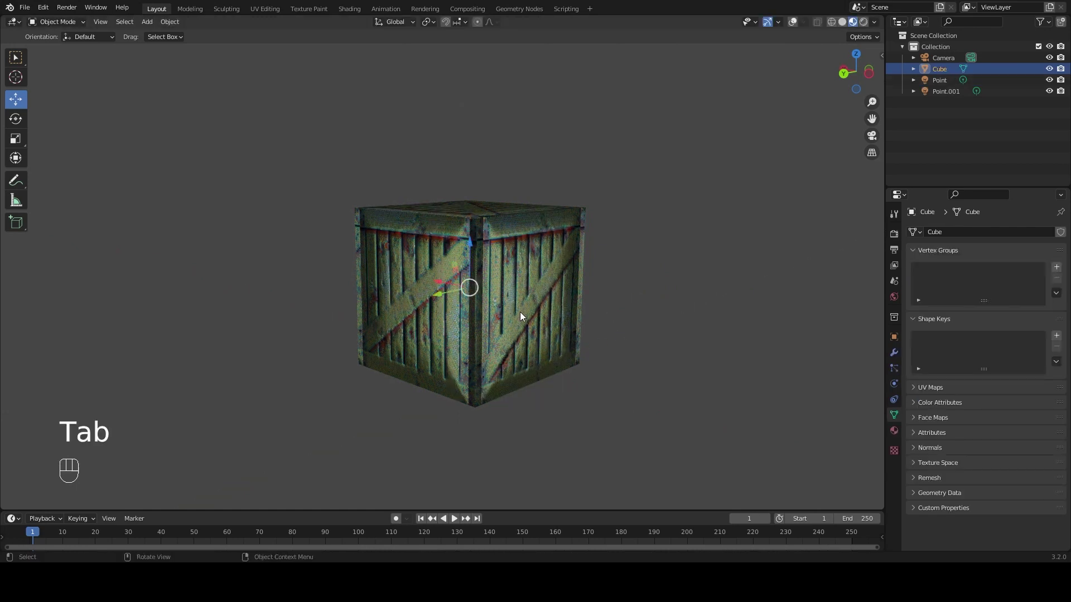
key("Tab")
left_click(792, 21)
key("Tab")
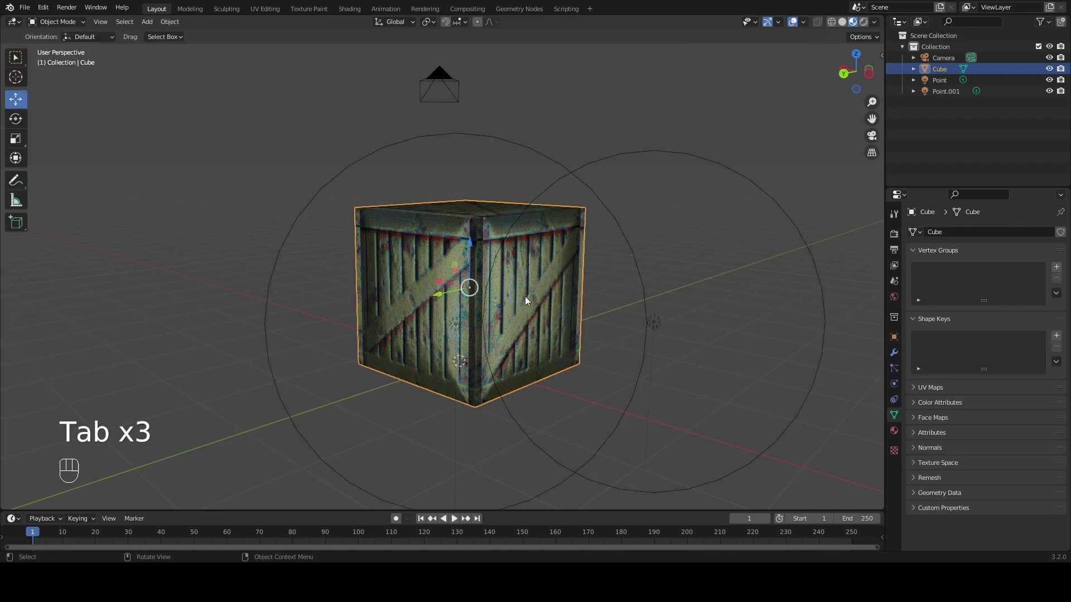
key("Tab")
left_click(526, 293)
left_click(452, 282)
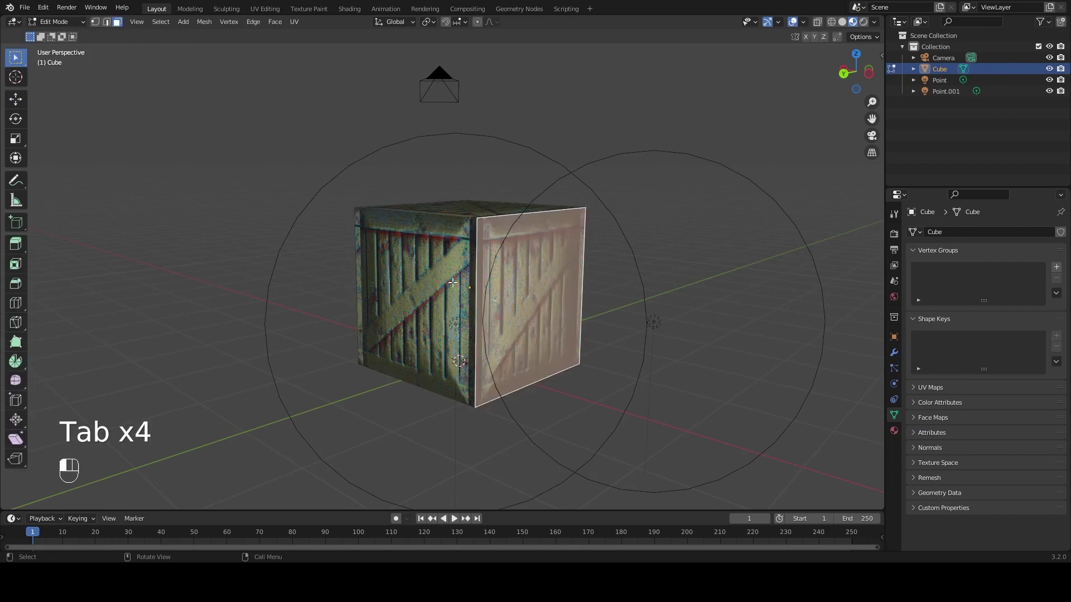
key("a")
mouse_move(539, 271)
middle_mouse_down()
mouse_move(502, 267)
mouse_move(547, 284)
middle_mouse_up()
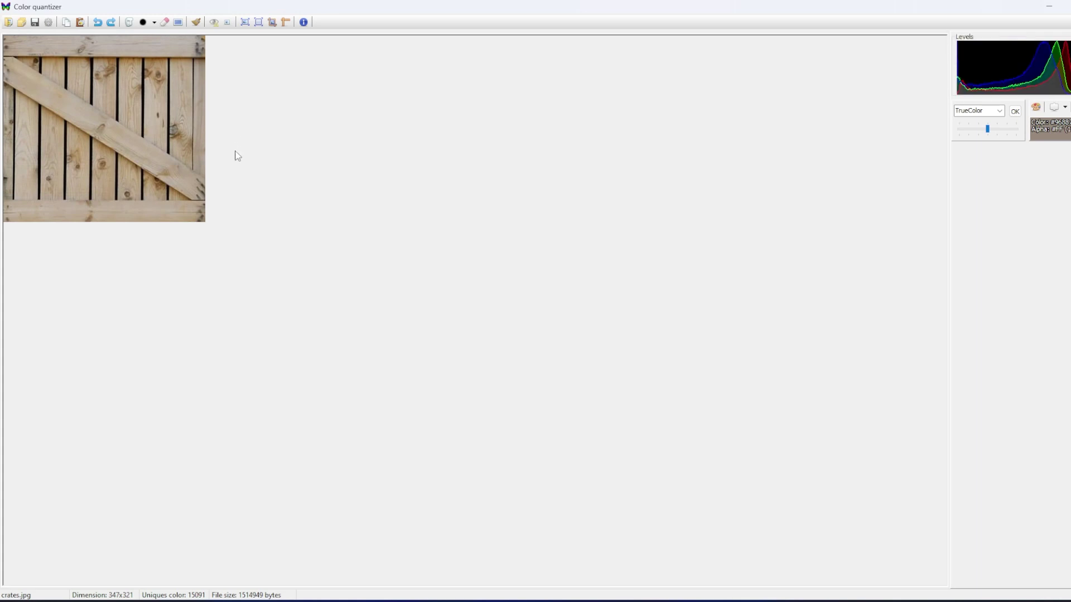
Shrink the crate image to 33% width with Nearest resampling (115x106)
left_click(245, 23)
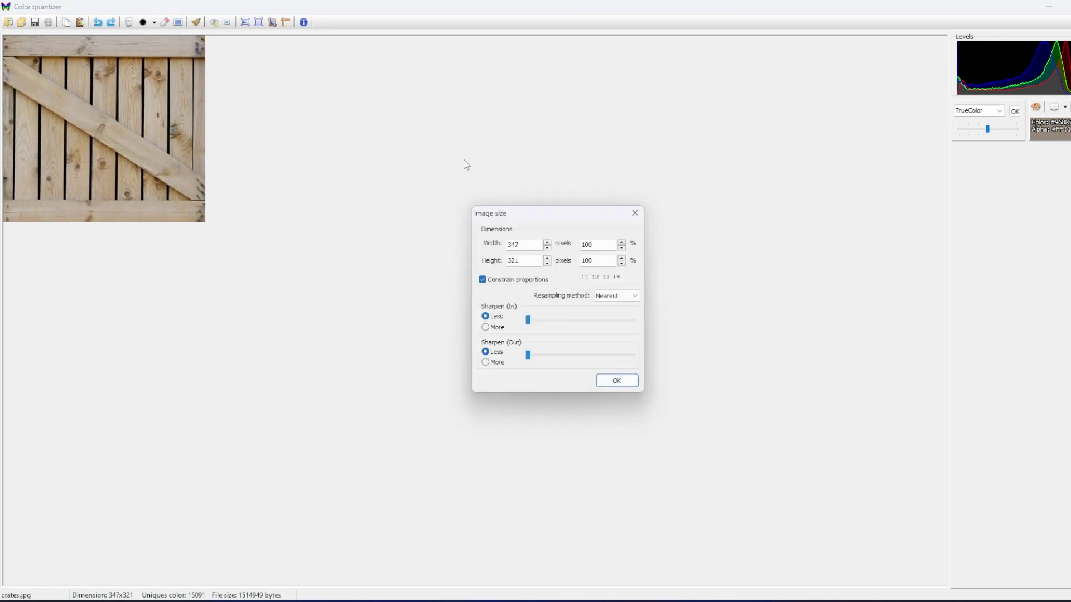
left_click_drag(549, 221, 493, 109)
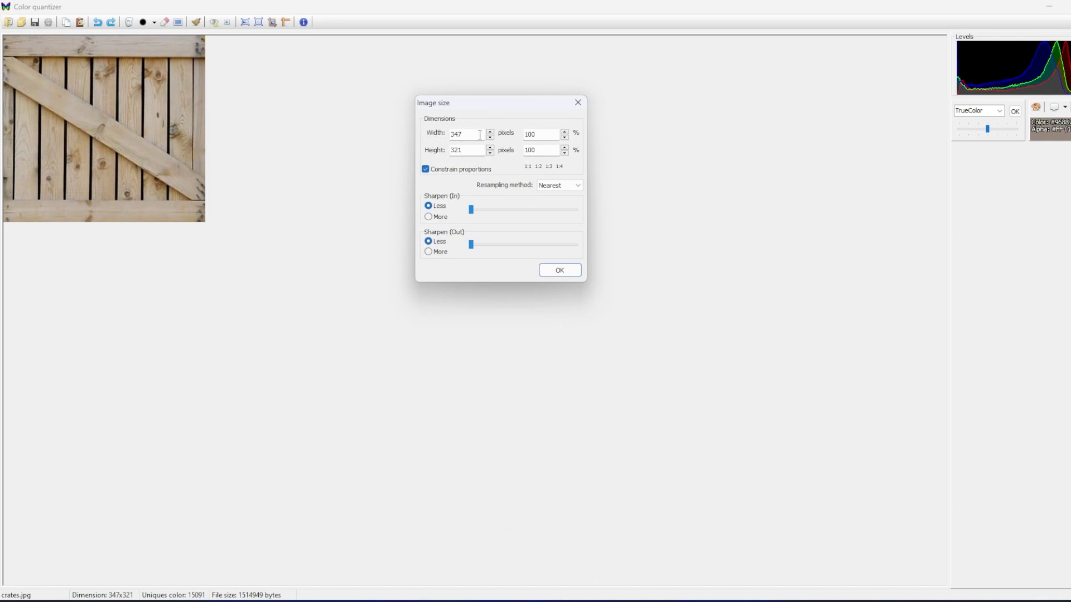
key("Tab")
key("shift+Tab")
key("shift+Tab")
key("Tab")
type("33")
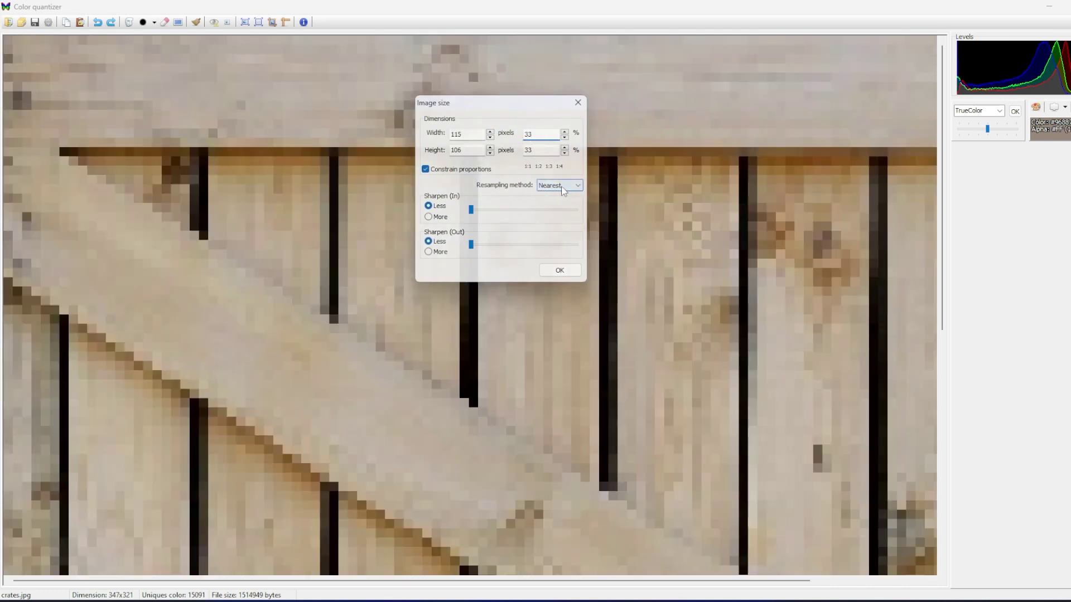
key("shift+Tab")
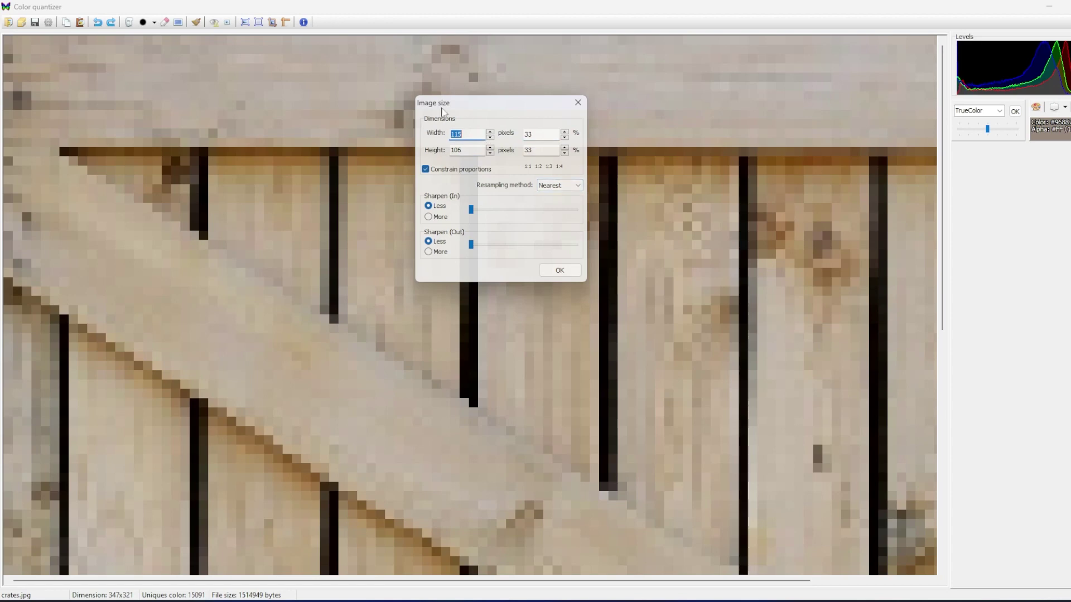
left_click(558, 271)
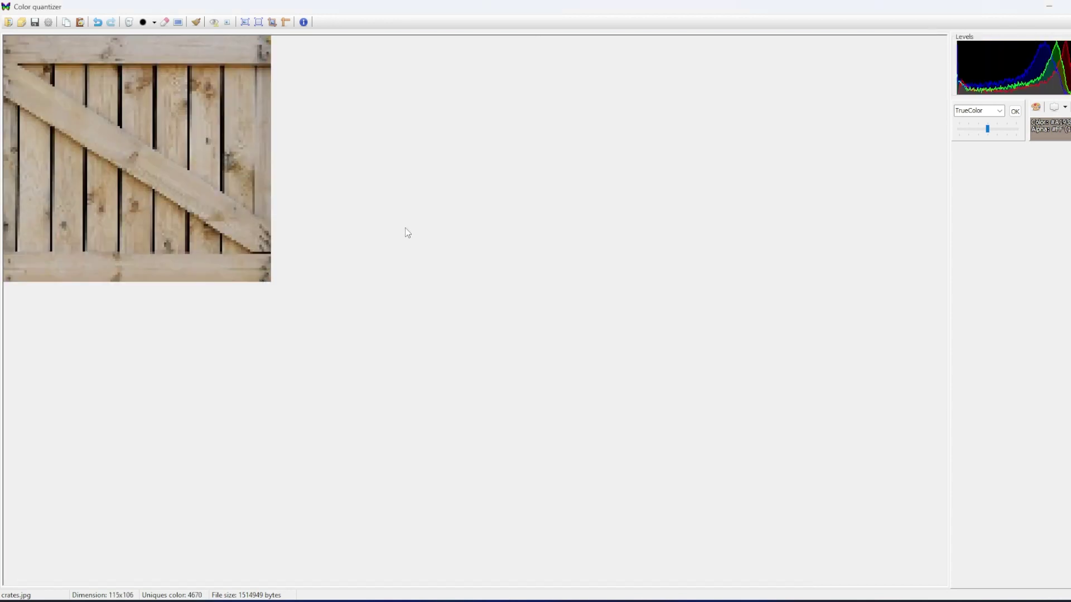
Enlarge the image back to 347 pixels wide (347x320)
left_click(245, 22)
key("Tab")
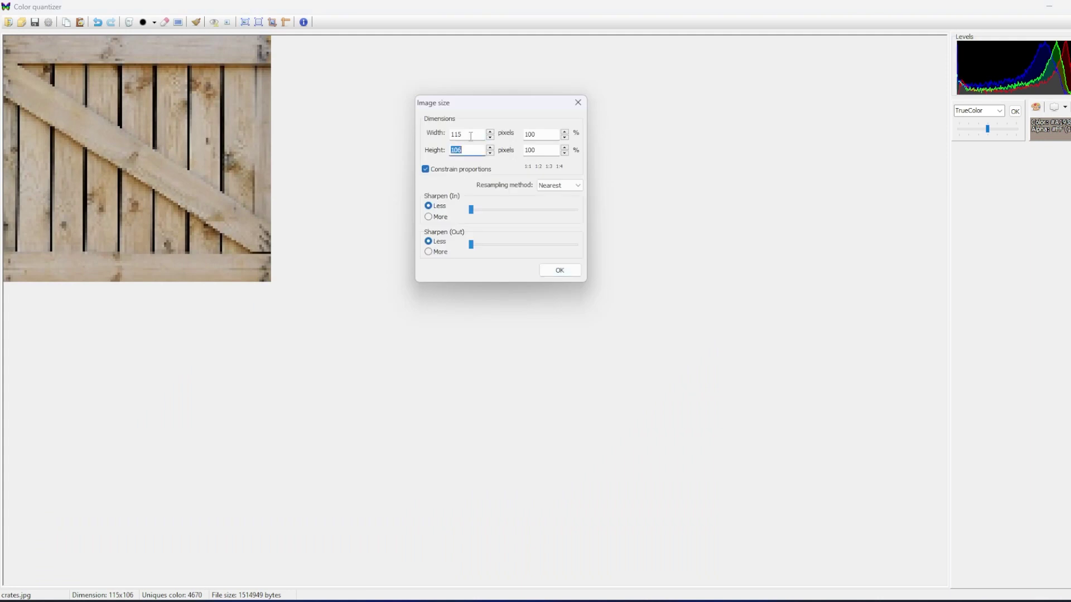
key("shift+Tab")
type("347")
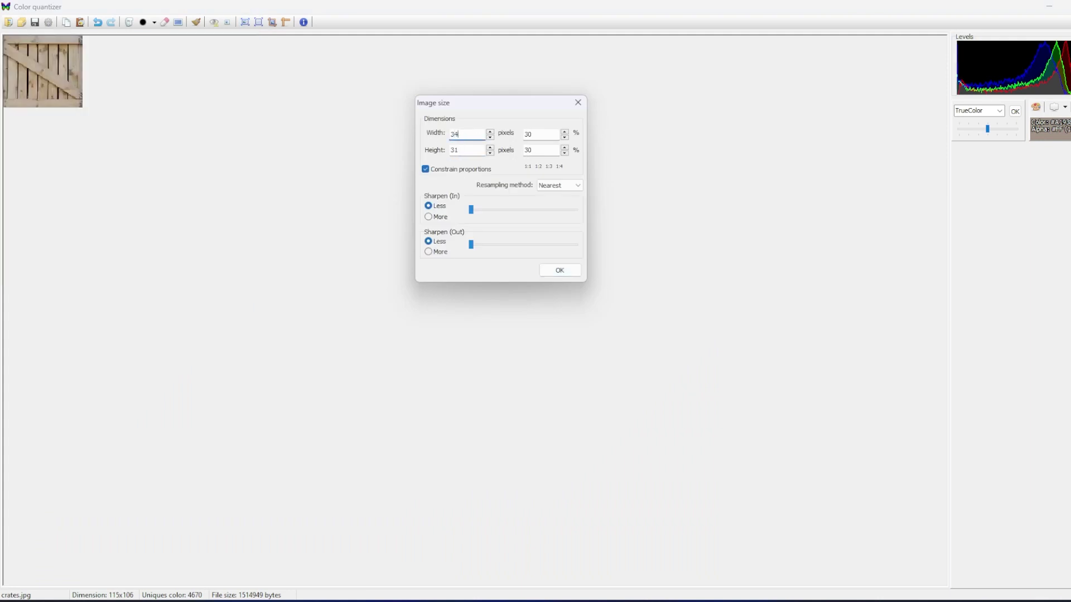
left_click(558, 270)
scroll(231, 245, "up", 1)
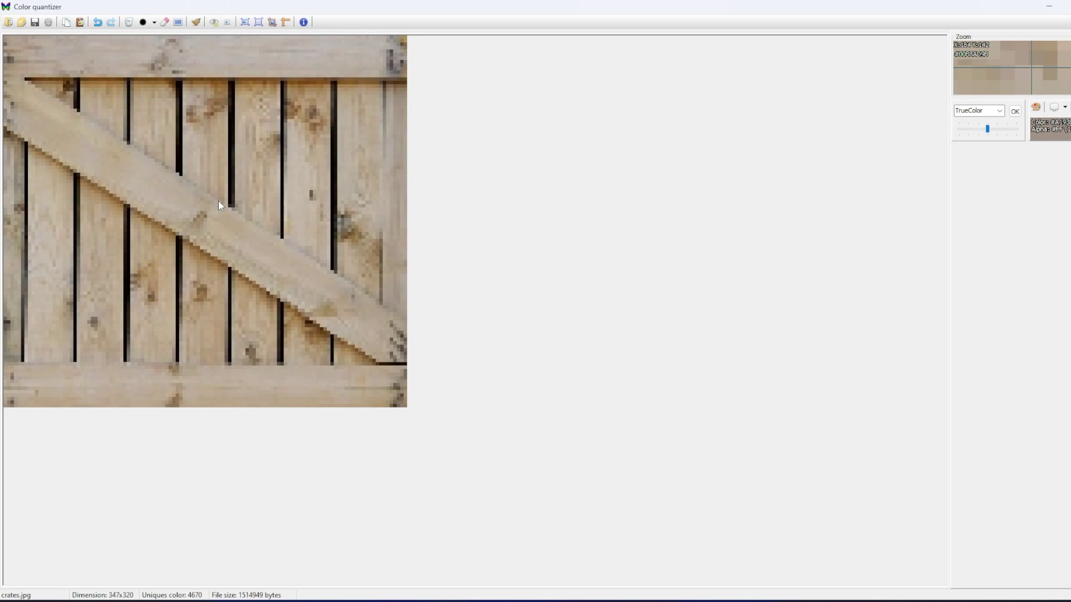
key("ctrl+z")
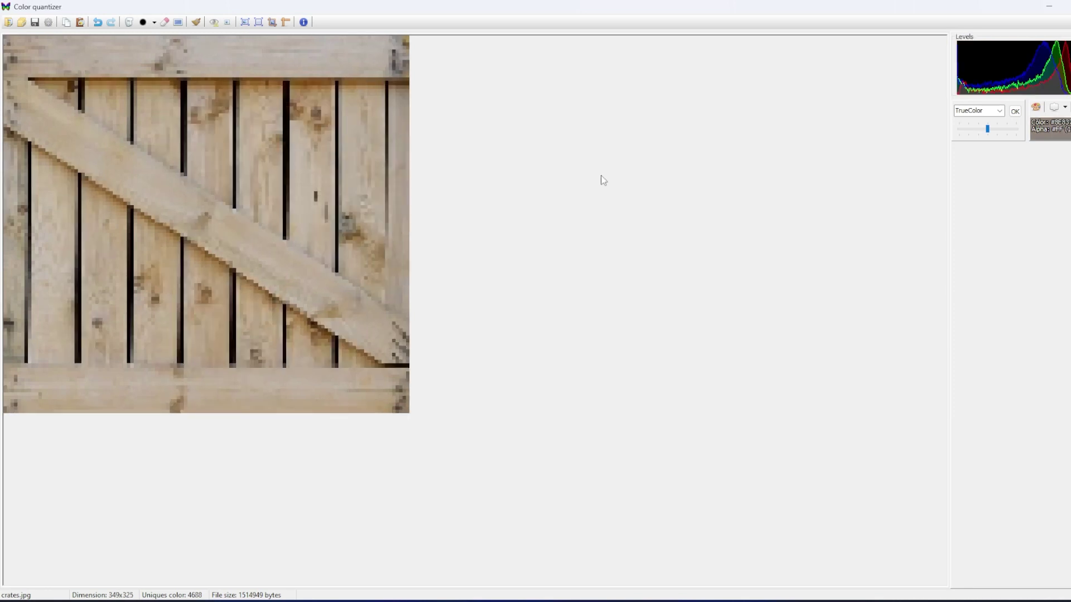
Preview each dithering method in the Quantizer settings and keep Bayer (Ordered)
left_click(1036, 108)
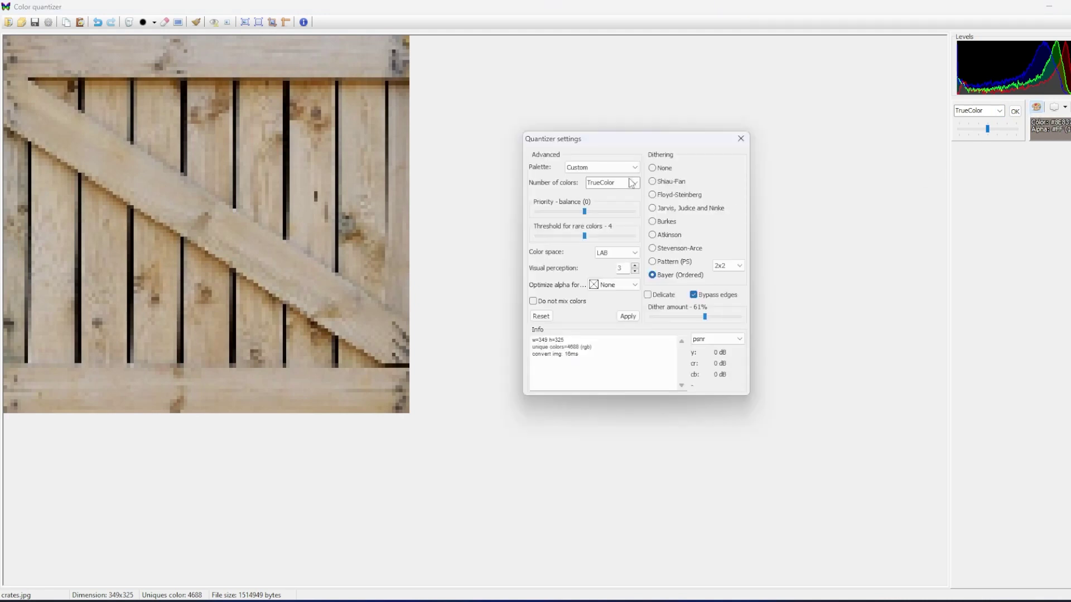
left_click_drag(592, 145, 554, 134)
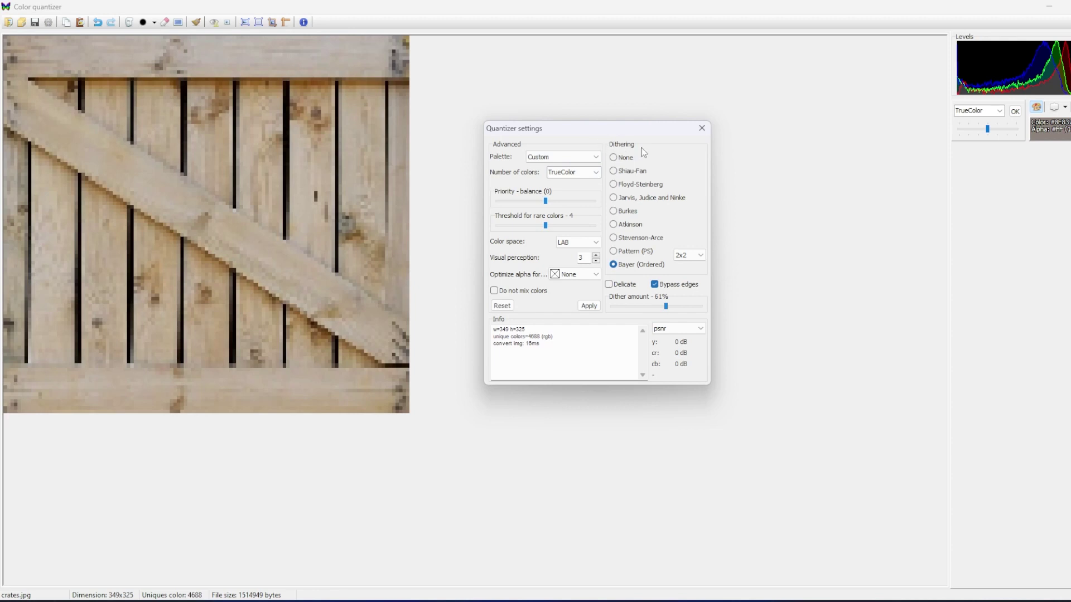
left_click(613, 172)
left_click(614, 184)
left_click(614, 198)
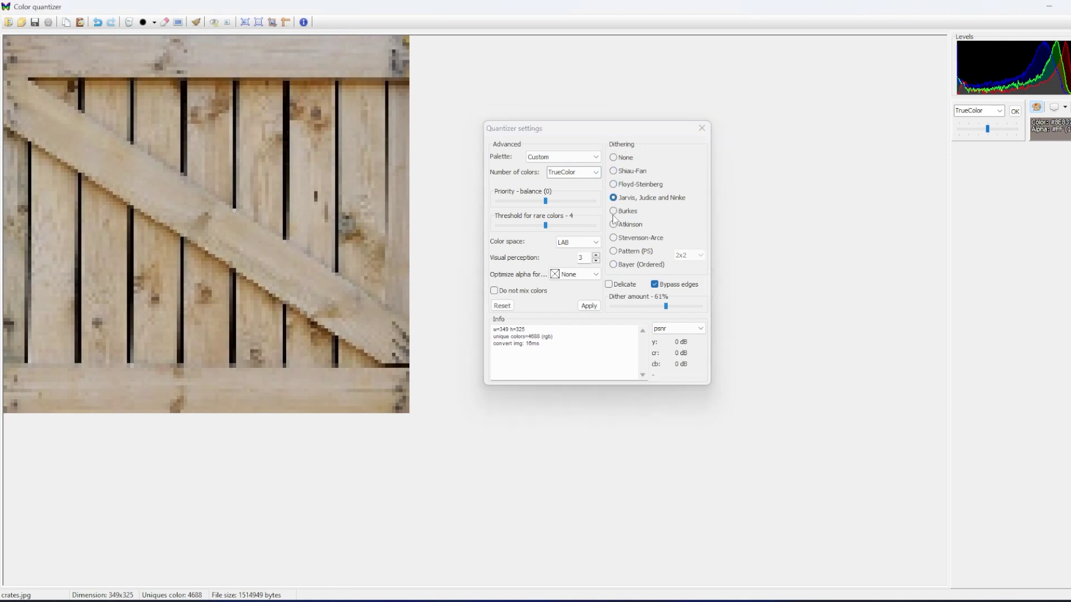
left_click(614, 211)
left_click(614, 225)
left_click(614, 238)
left_click(613, 252)
left_click(614, 265)
Set the palette to Windows 16, then switch to a Custom palette from file
left_click(575, 157)
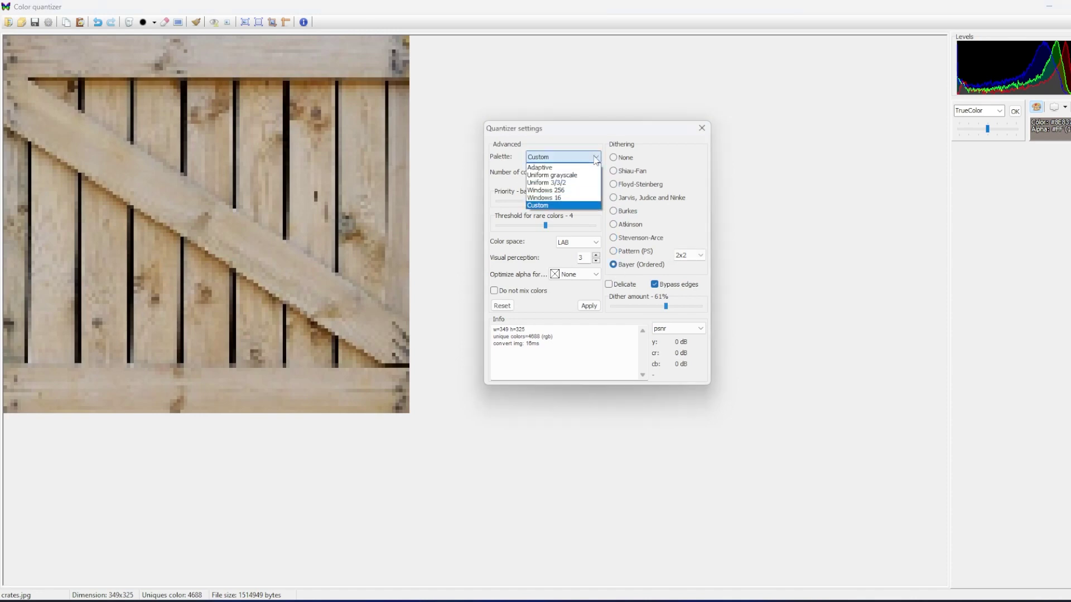
left_click(563, 198)
scroll(221, 200, "down", 1)
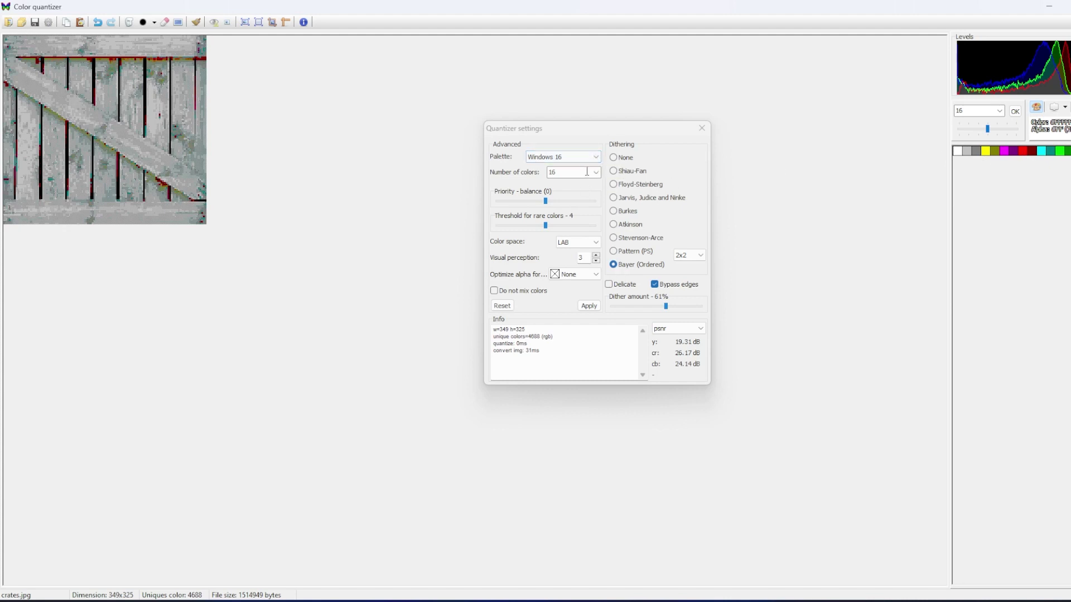
left_click(596, 157)
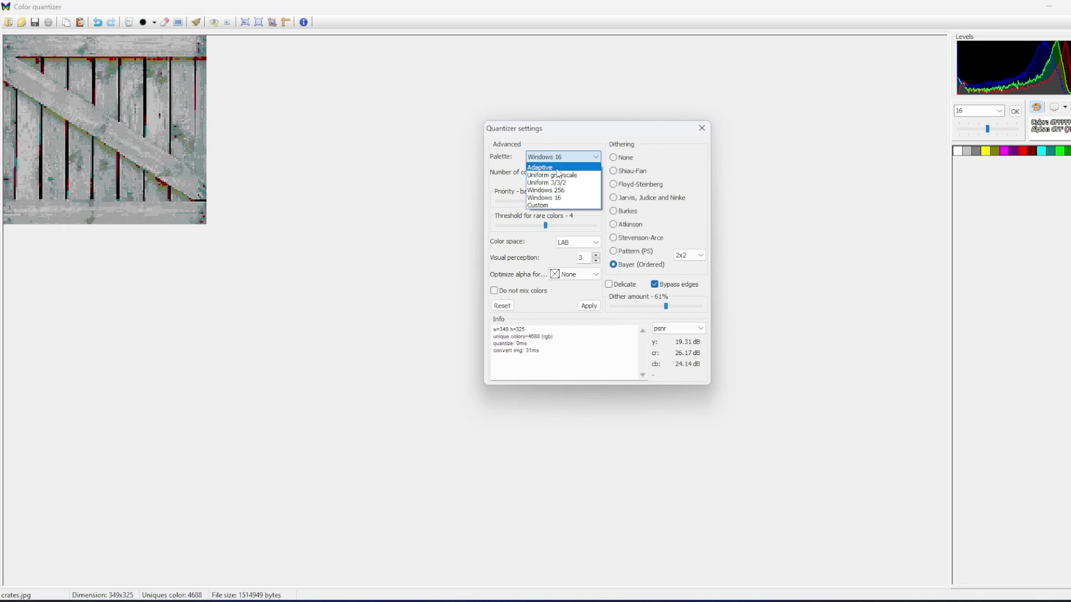
left_click(544, 205)
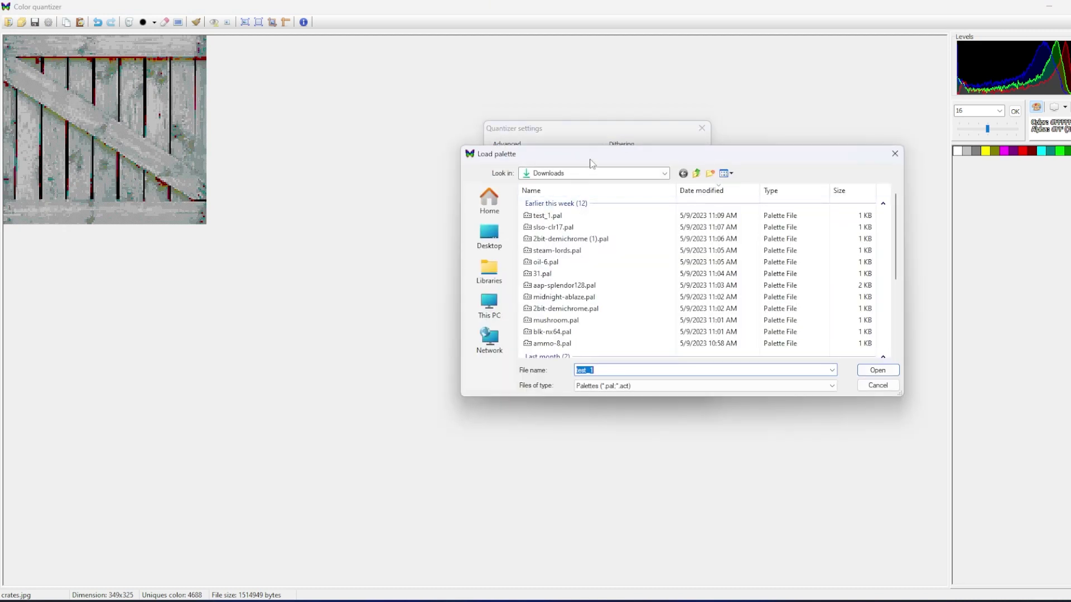
Load the test_1.pal palette and raise the dither amount
left_click(568, 221)
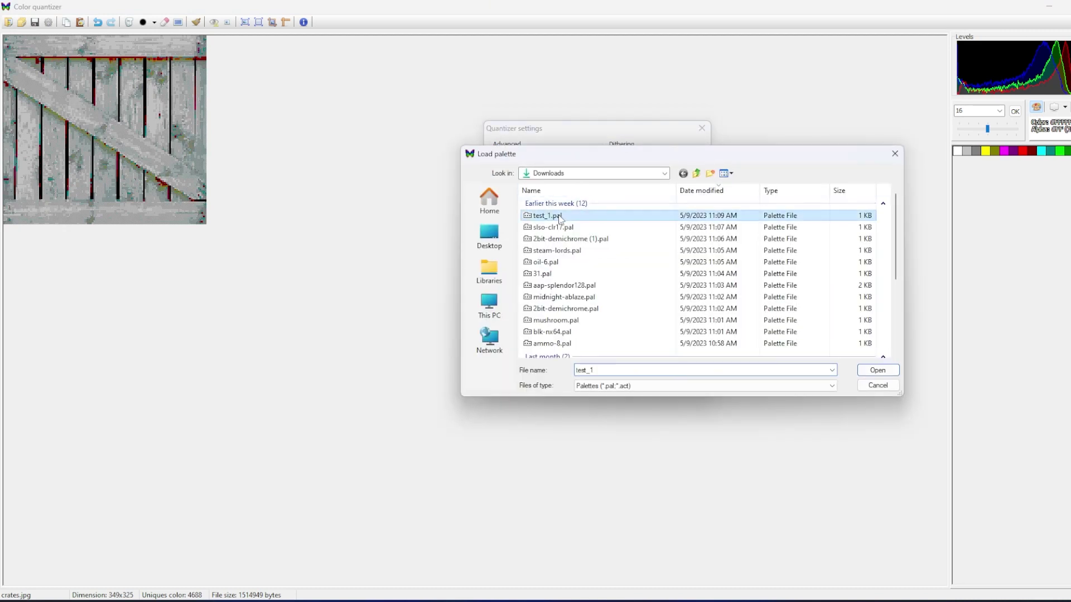
left_click(877, 372)
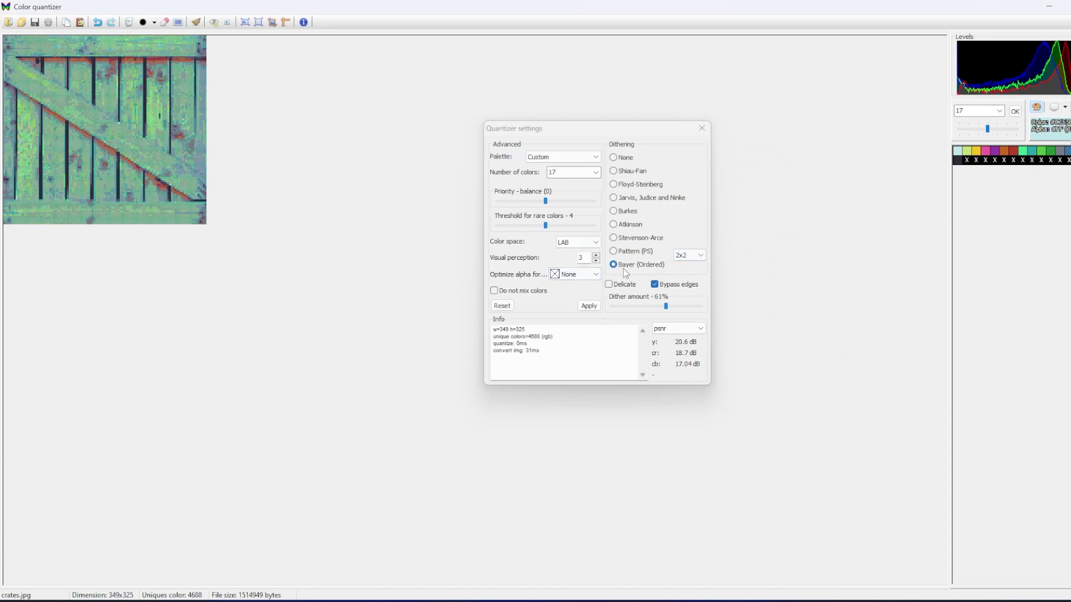
mouse_move(665, 306)
left_mouse_down()
mouse_move(689, 310)
mouse_move(676, 306)
left_mouse_up()
Try Bayer pattern sizes 16x16, 8x8 and 4x4, settling on 16x16 with 79% dither
left_click(701, 260)
left_click(695, 289)
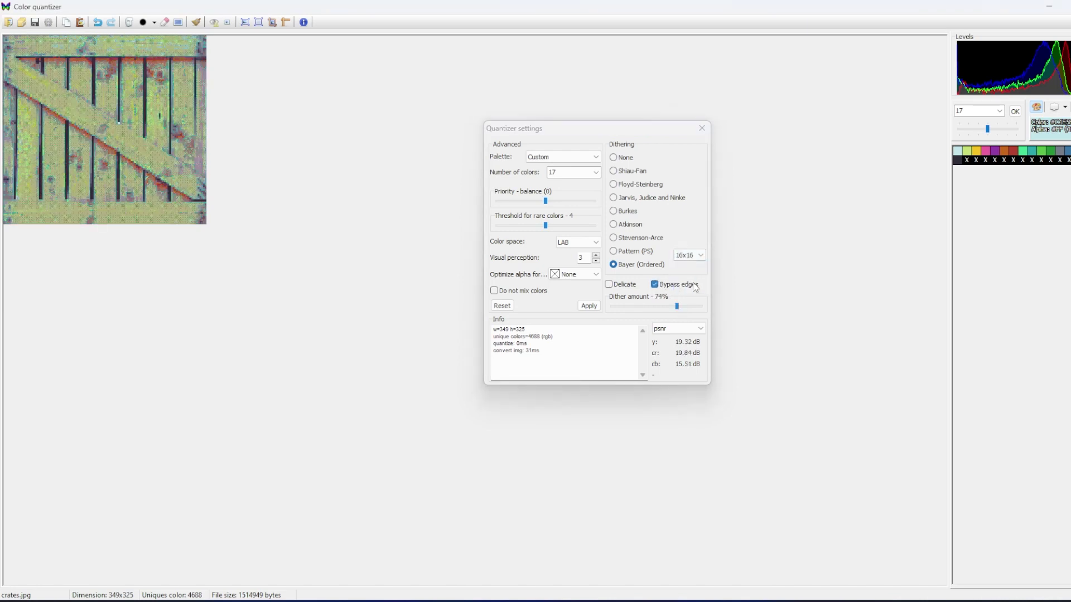
left_click(694, 259)
left_click(692, 280)
left_click(694, 260)
left_click(694, 273)
left_click(695, 257)
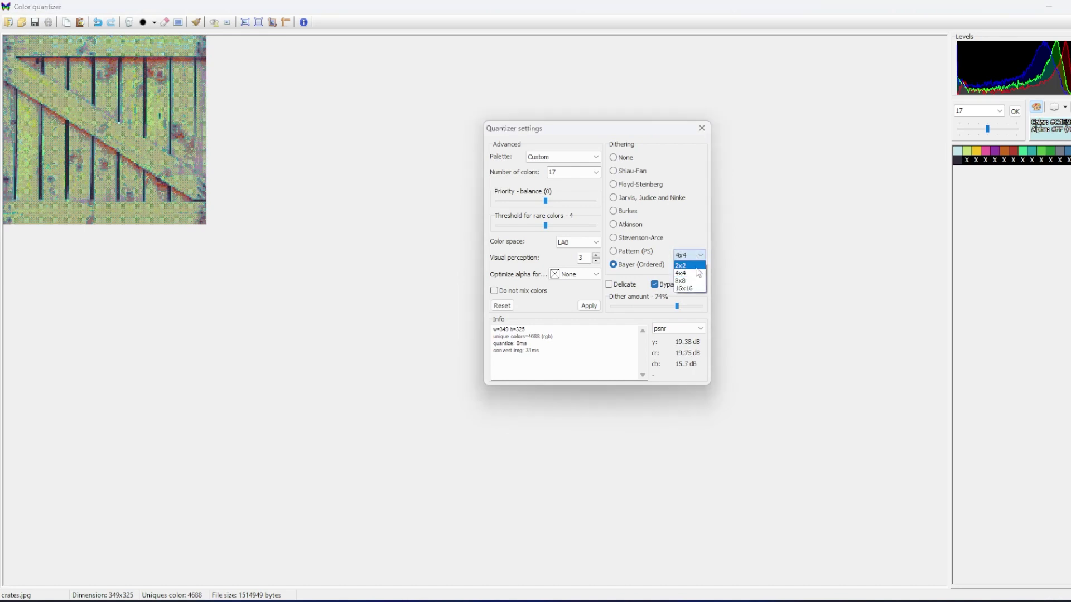
left_click(692, 266)
left_click(694, 256)
left_click(693, 280)
left_click(693, 255)
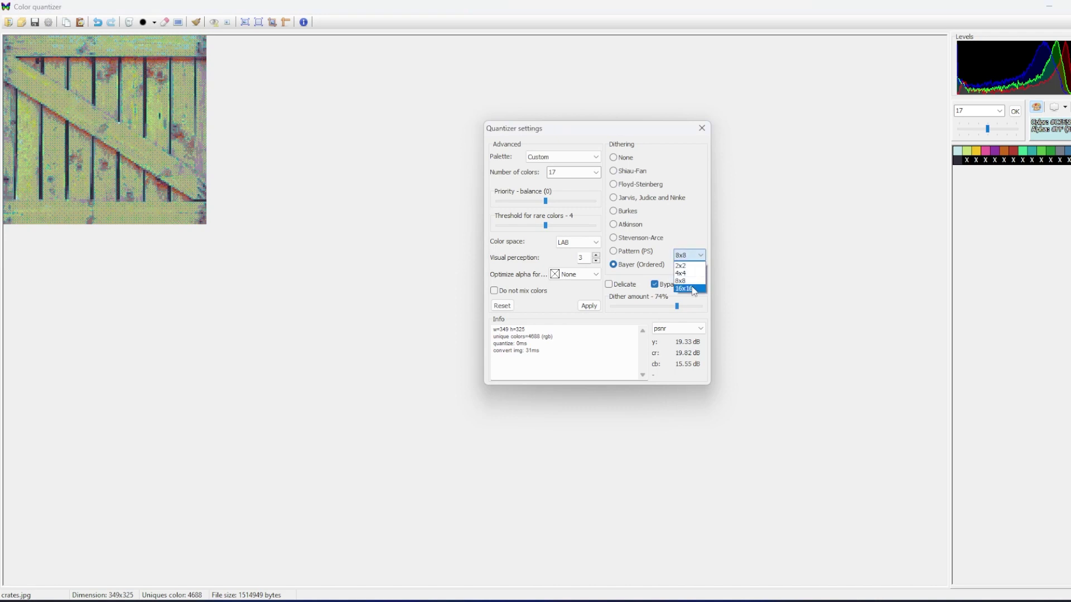
left_click(689, 288)
left_click_drag(676, 306, 681, 306)
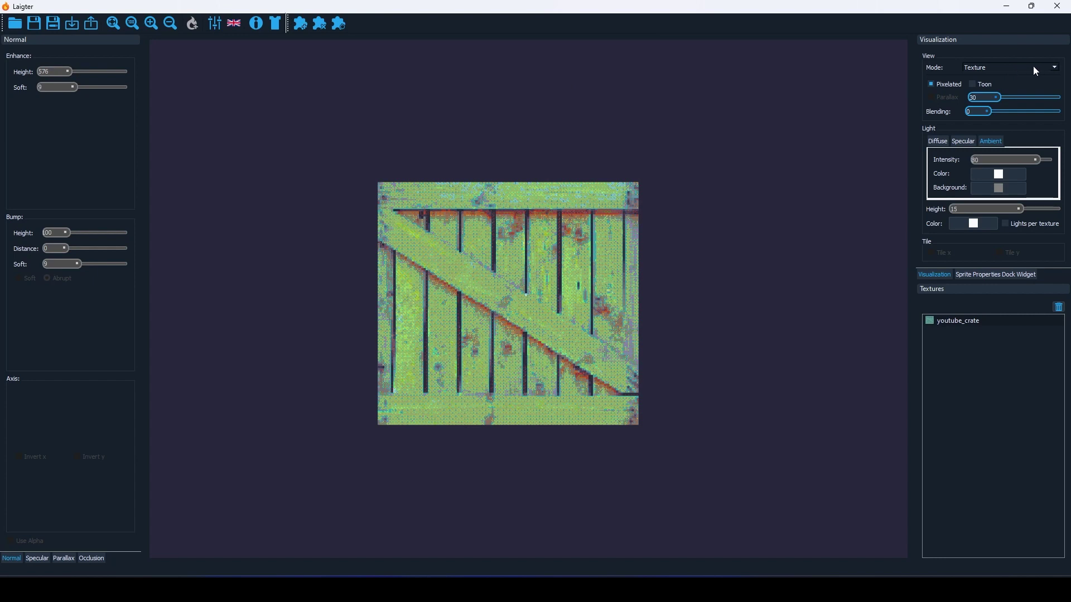
Show youtube_crate unpixelated in lit Preview mode, light at upper left, and select the texture
left_click(931, 84)
left_click(1054, 70)
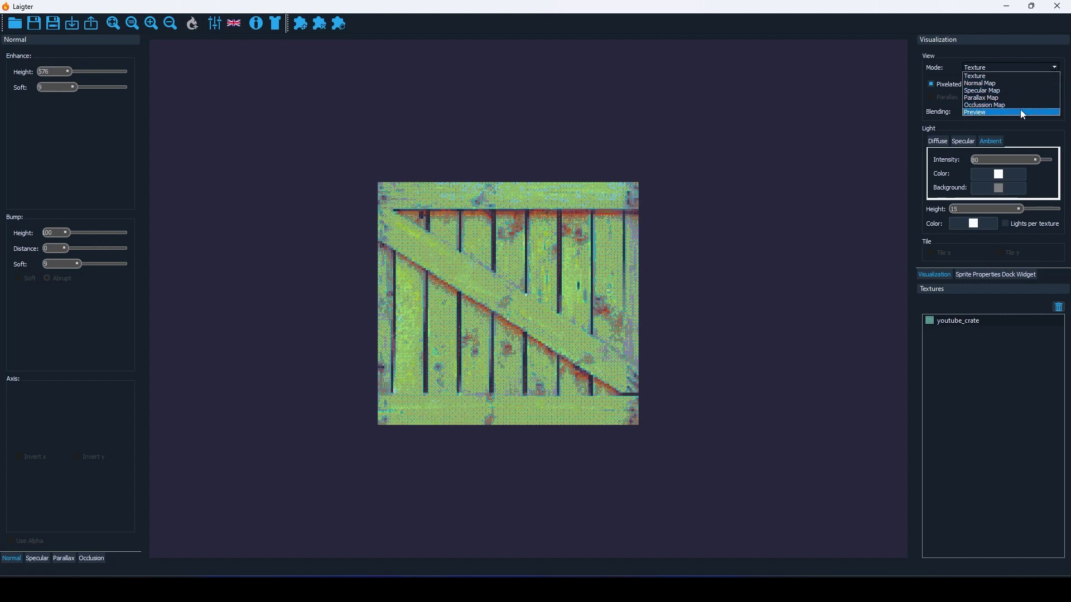
left_click(1020, 111)
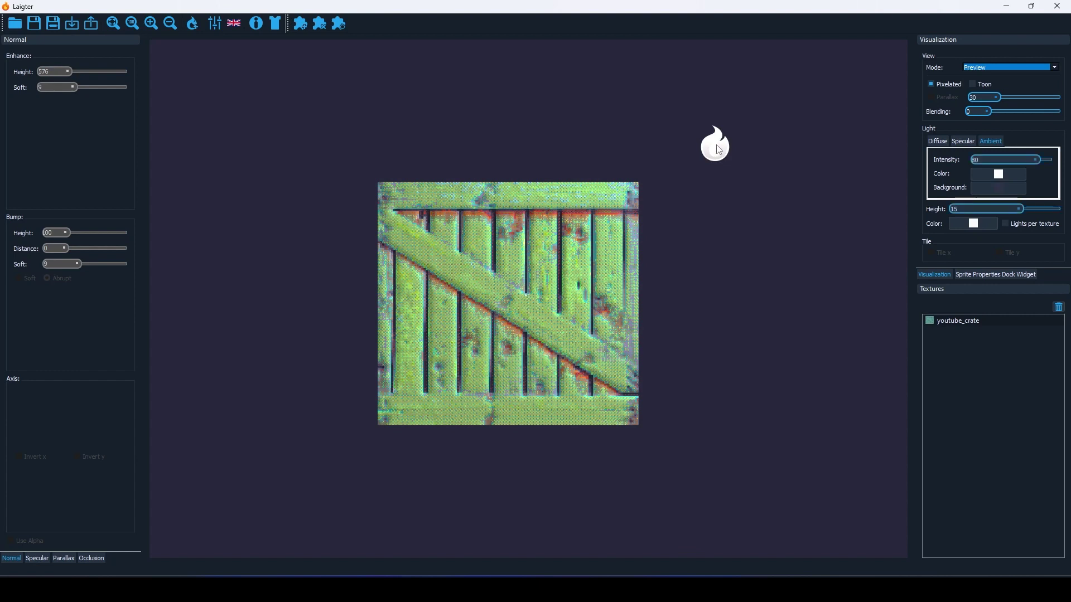
left_click_drag(719, 149, 674, 138)
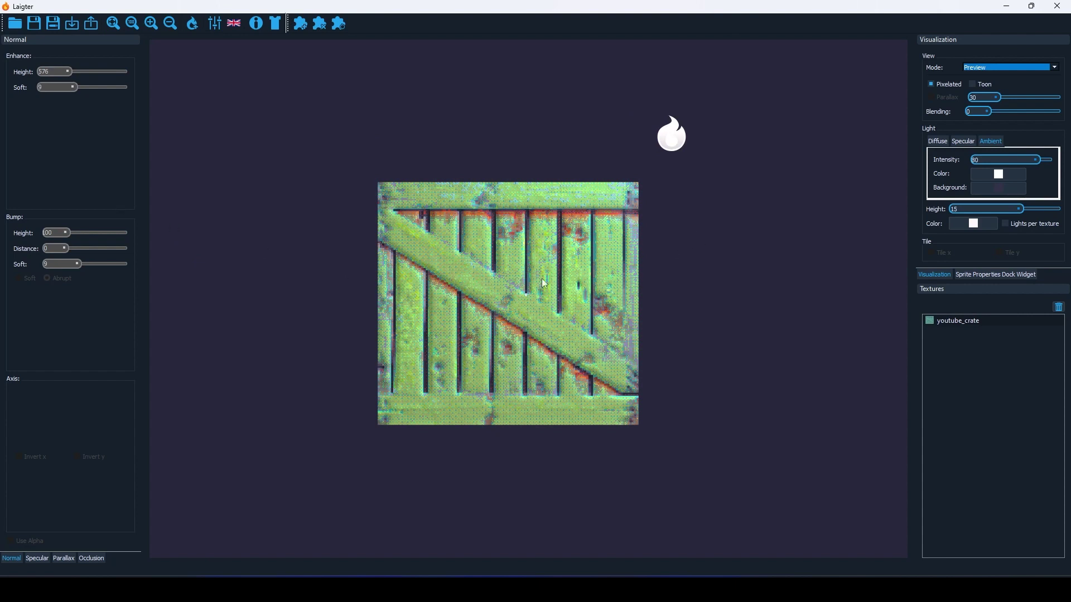
left_click(527, 269)
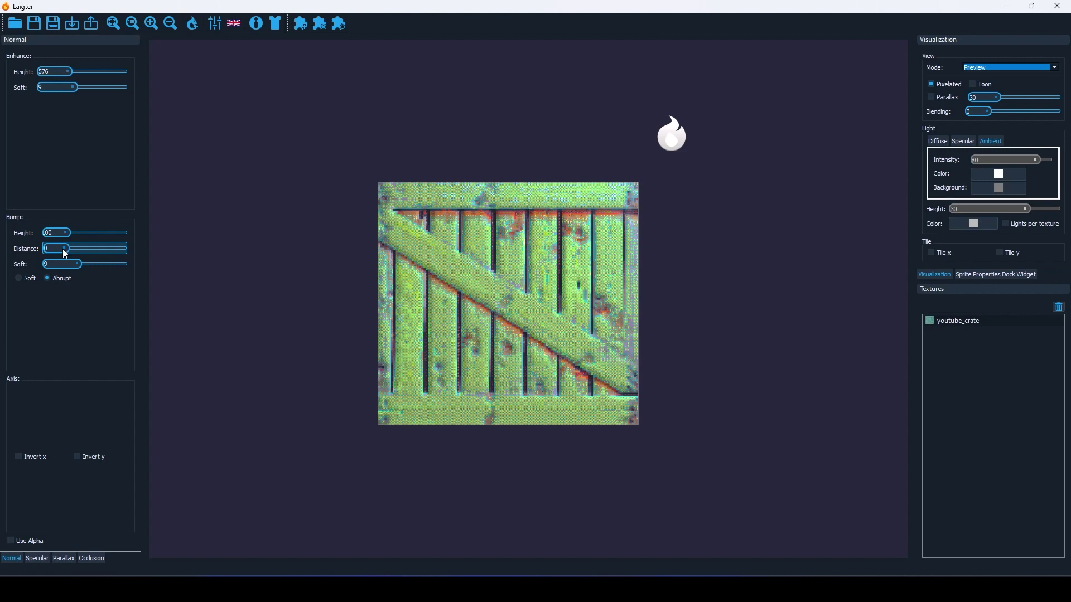
Increase Bump Distance, choose Soft bumps, set Enhance Height to 2339, and reposition the light
mouse_move(65, 255)
left_mouse_down()
mouse_move(112, 251)
mouse_move(42, 252)
left_mouse_up()
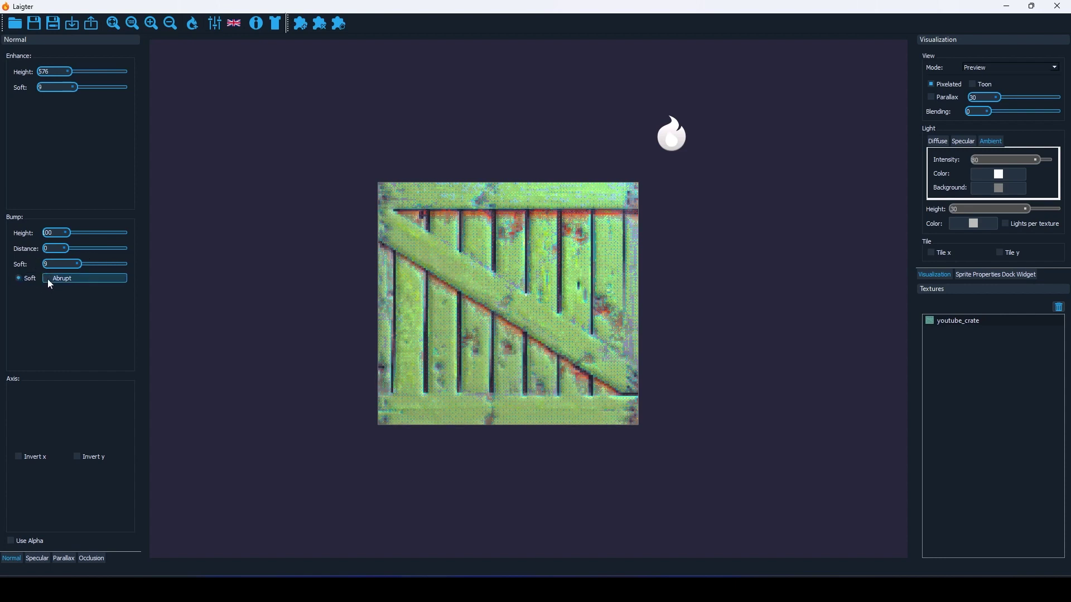
left_click(25, 285)
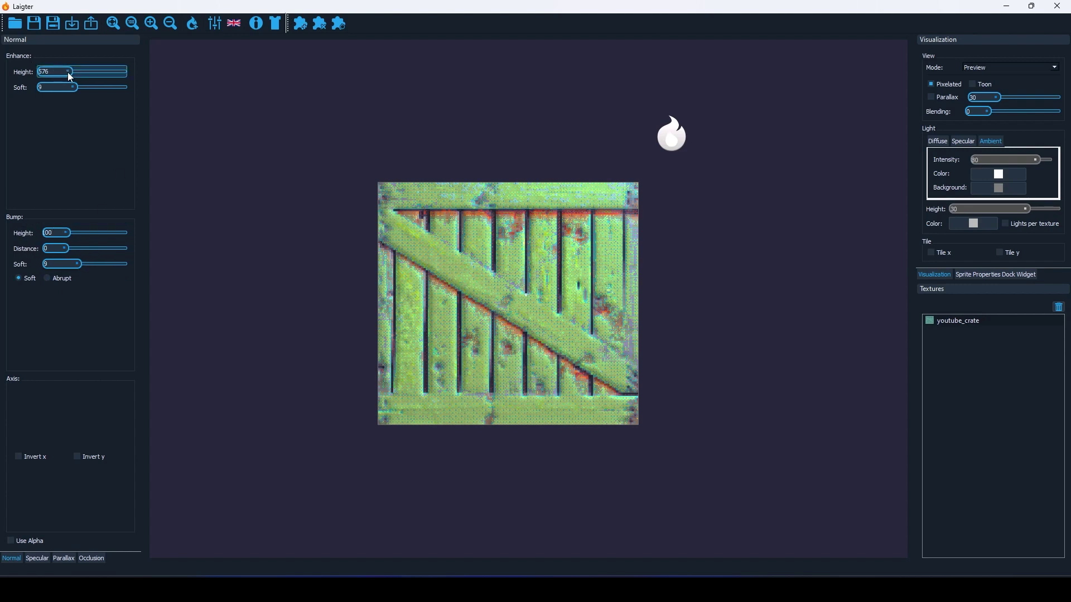
mouse_move(70, 73)
left_mouse_down()
mouse_move(116, 78)
mouse_move(49, 73)
mouse_move(113, 79)
mouse_move(69, 75)
mouse_move(98, 75)
mouse_move(79, 89)
mouse_move(117, 89)
mouse_move(56, 87)
mouse_move(80, 90)
mouse_move(69, 89)
left_mouse_up()
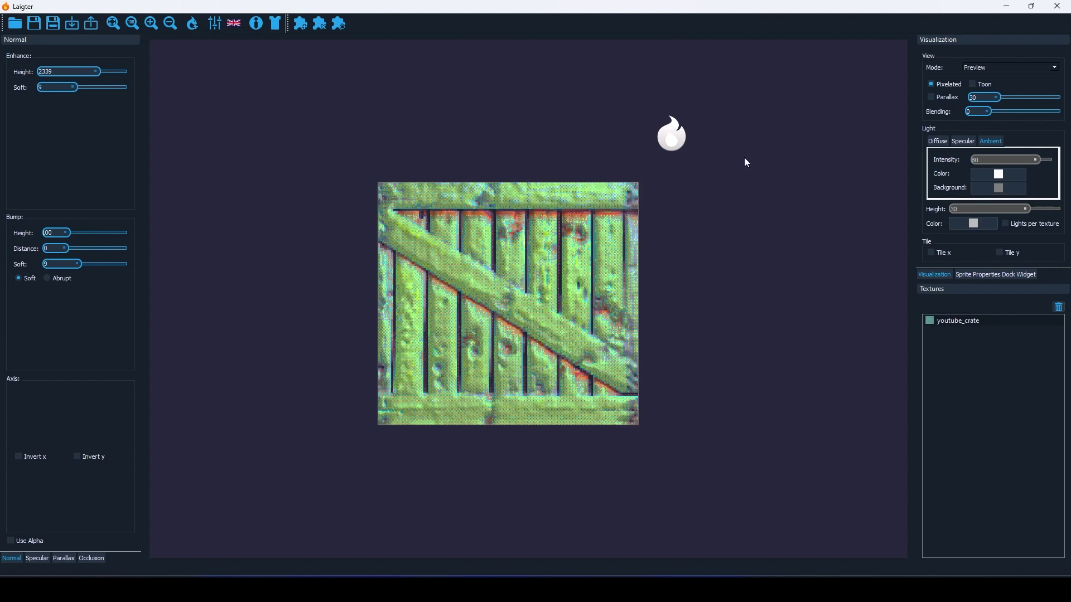
scroll(747, 163, "down", 3)
mouse_move(747, 163)
left_mouse_down()
mouse_move(714, 230)
mouse_move(658, 468)
mouse_move(329, 415)
mouse_move(378, 106)
mouse_move(647, 85)
mouse_move(742, 357)
mouse_move(326, 460)
mouse_move(370, 95)
mouse_move(712, 296)
mouse_move(469, 501)
mouse_move(470, 85)
mouse_move(741, 335)
mouse_move(370, 425)
mouse_move(760, 160)
mouse_move(755, 132)
mouse_move(732, 107)
mouse_move(774, 384)
mouse_move(413, 499)
mouse_move(478, 86)
mouse_move(728, 113)
left_mouse_up()
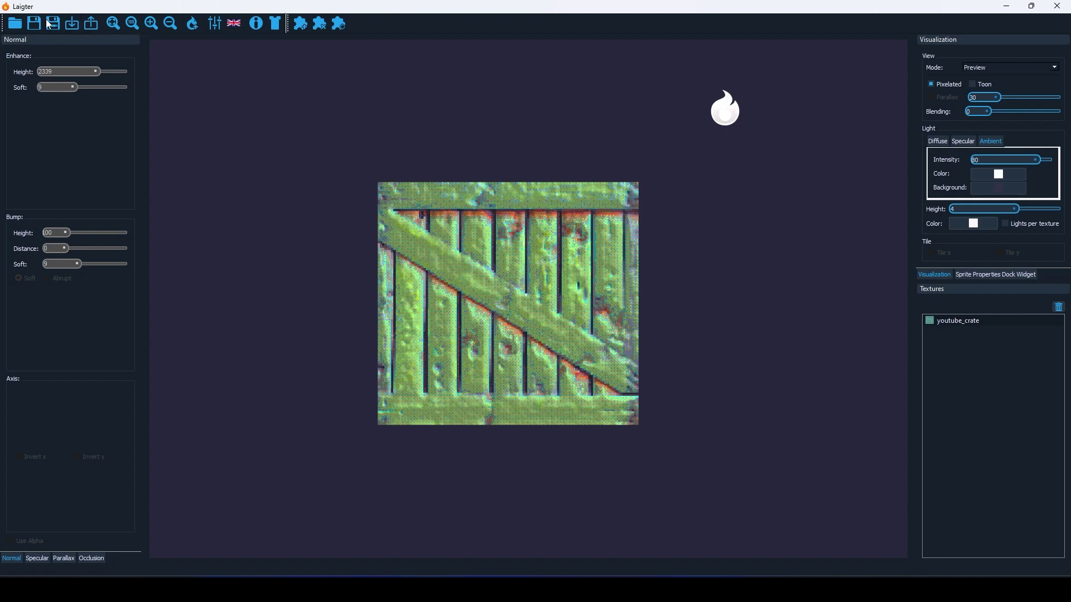
Bring up Laigter's export settings with only Normal checked for the Target Directory
left_click(95, 26)
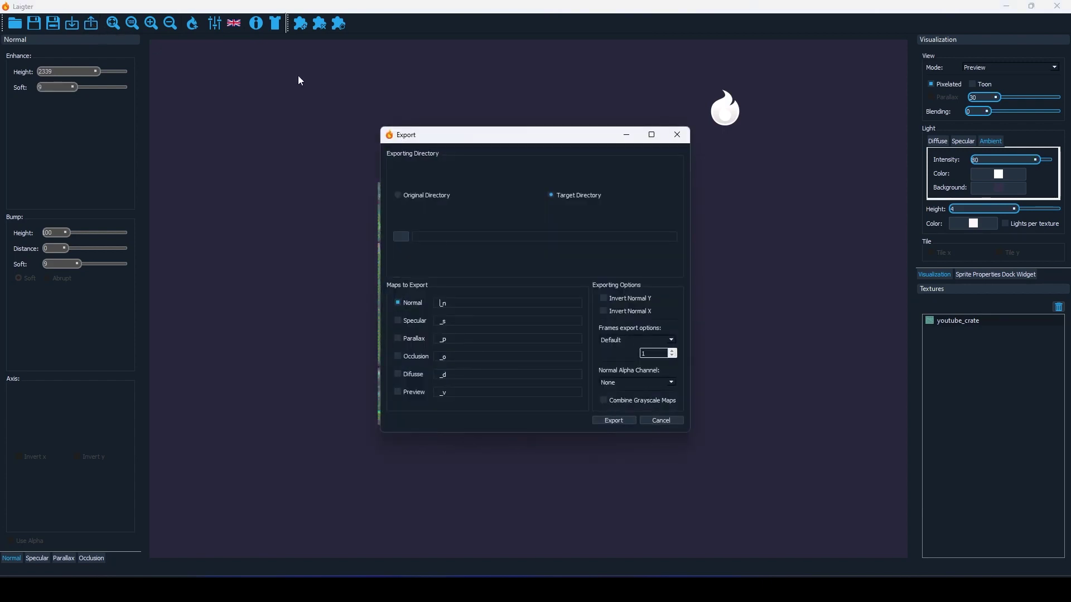
left_click_drag(500, 134, 171, 143)
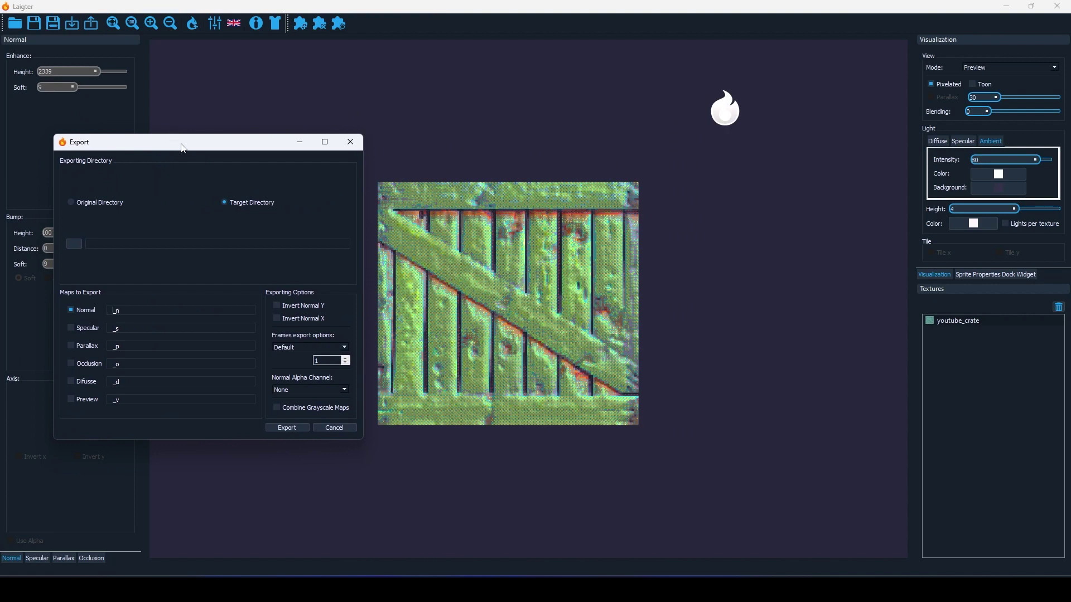
left_click(77, 329)
left_click_drag(210, 146, 747, 220)
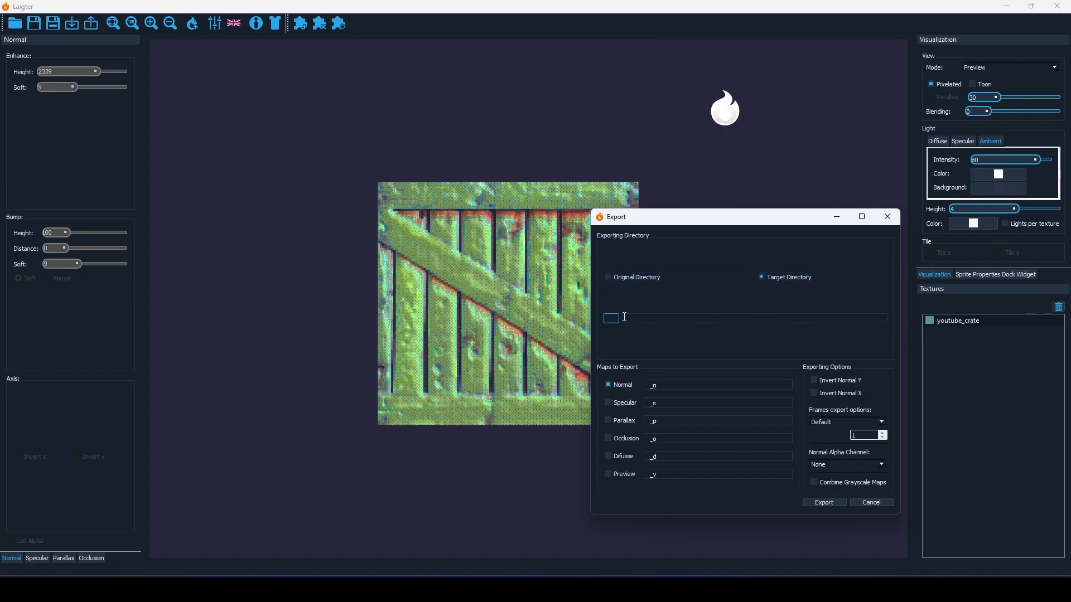
left_click_drag(690, 222, 621, 176)
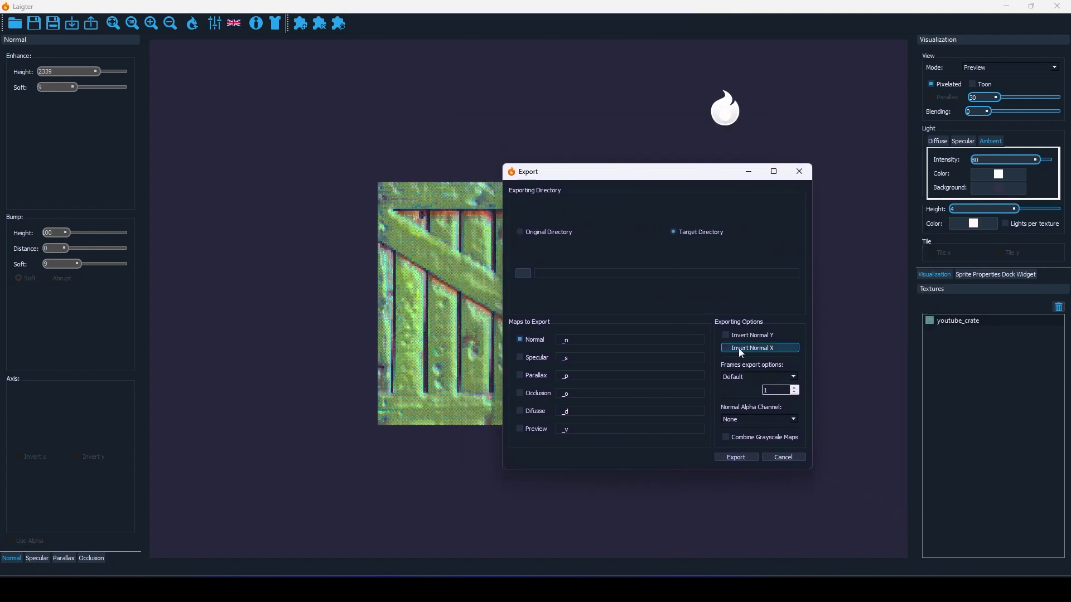
left_click_drag(718, 173, 760, 172)
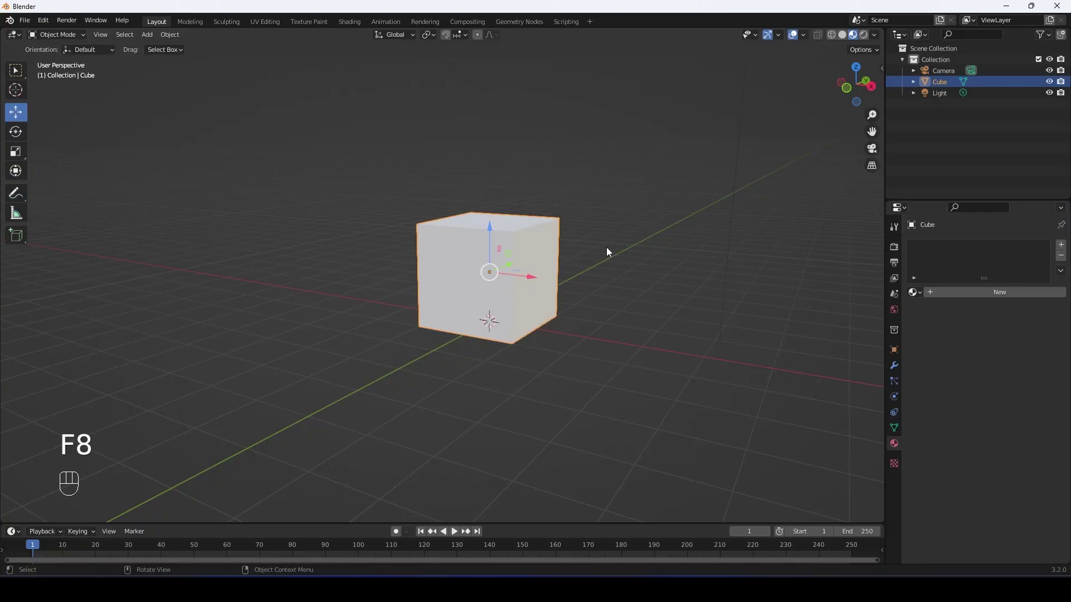
Orbit the Blender viewport around the default cube
mouse_move(609, 245)
middle_mouse_down()
mouse_move(496, 209)
mouse_move(614, 240)
mouse_move(560, 237)
mouse_move(597, 246)
middle_mouse_up()
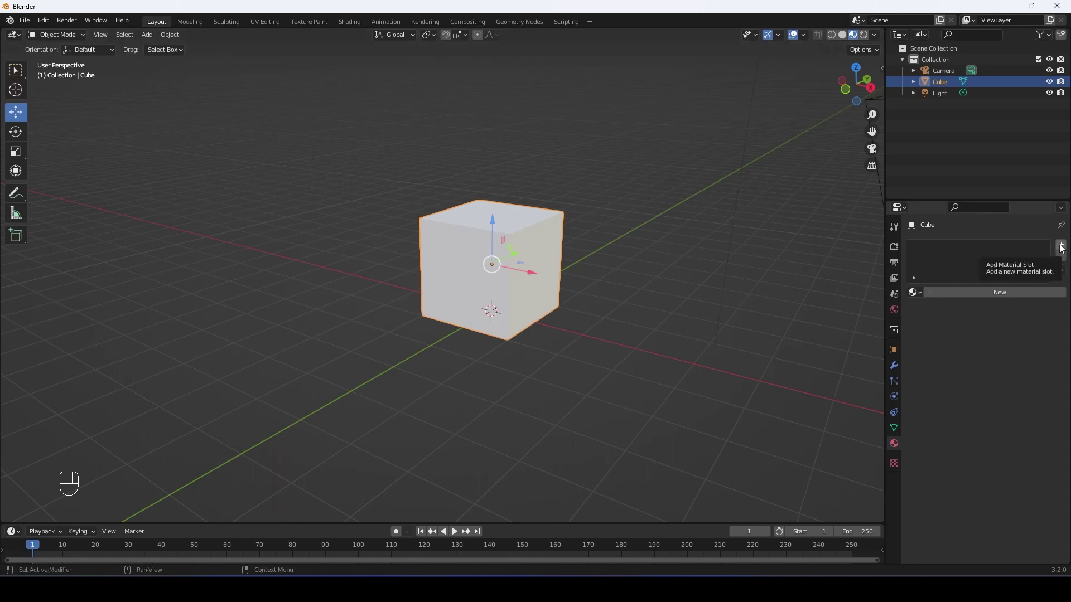
Add a new material to the cube and name it Crate
left_click(999, 293)
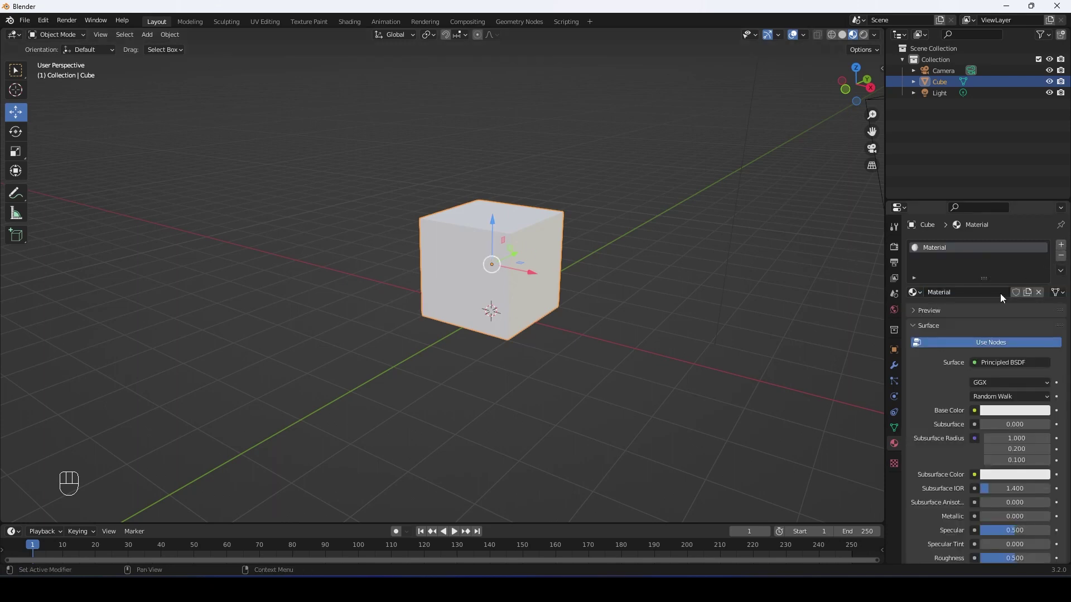
double_click(939, 247)
type("Crate")
key("Return")
Bring up the Crate material's surface settings and its Base Color input choices
left_click(893, 227)
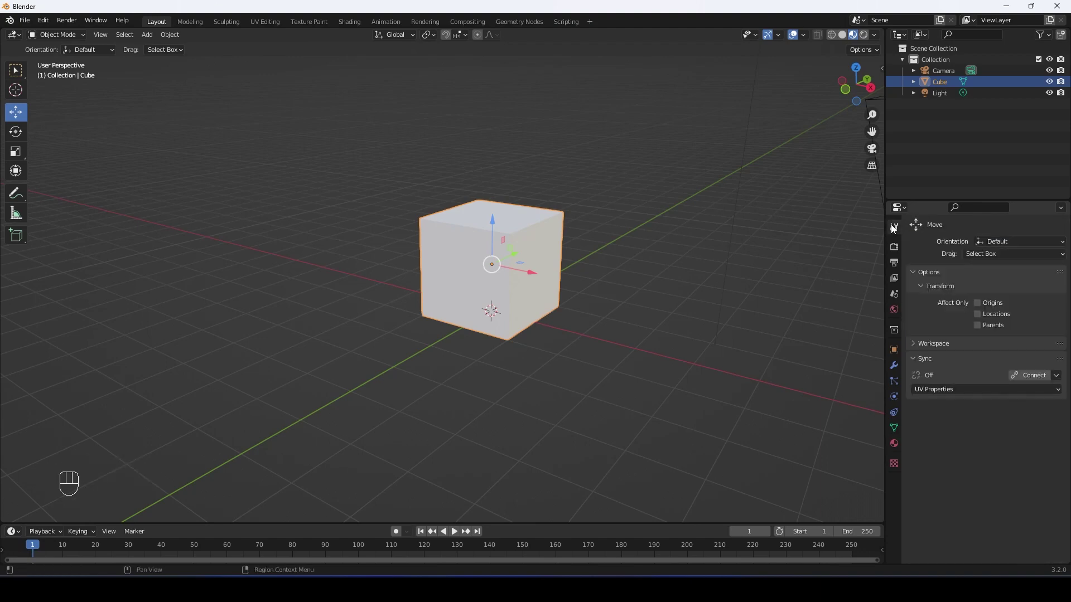
left_click(894, 445)
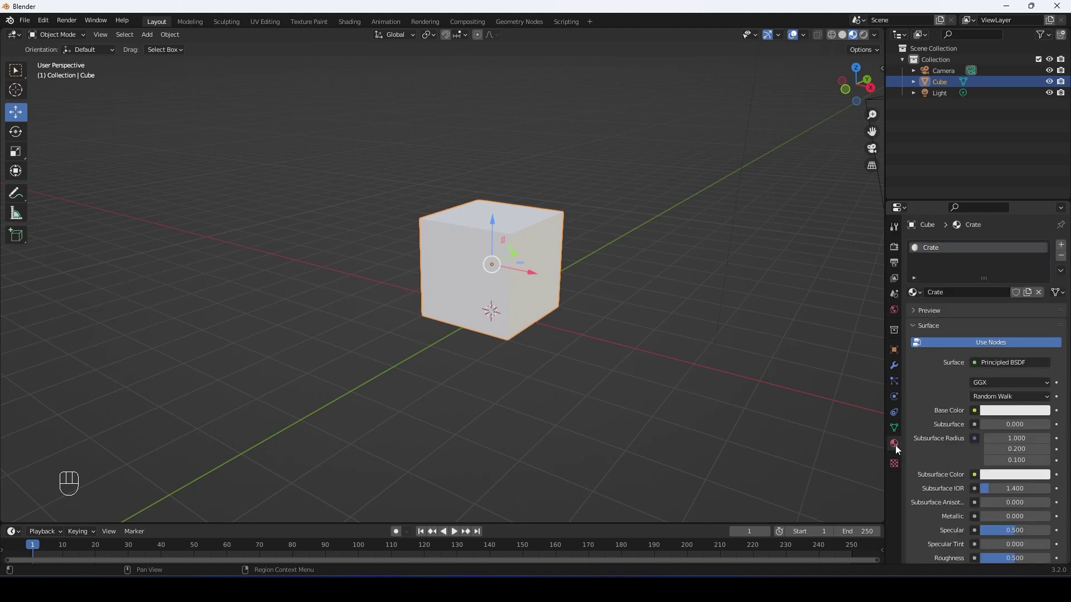
scroll(952, 415, "down", 3)
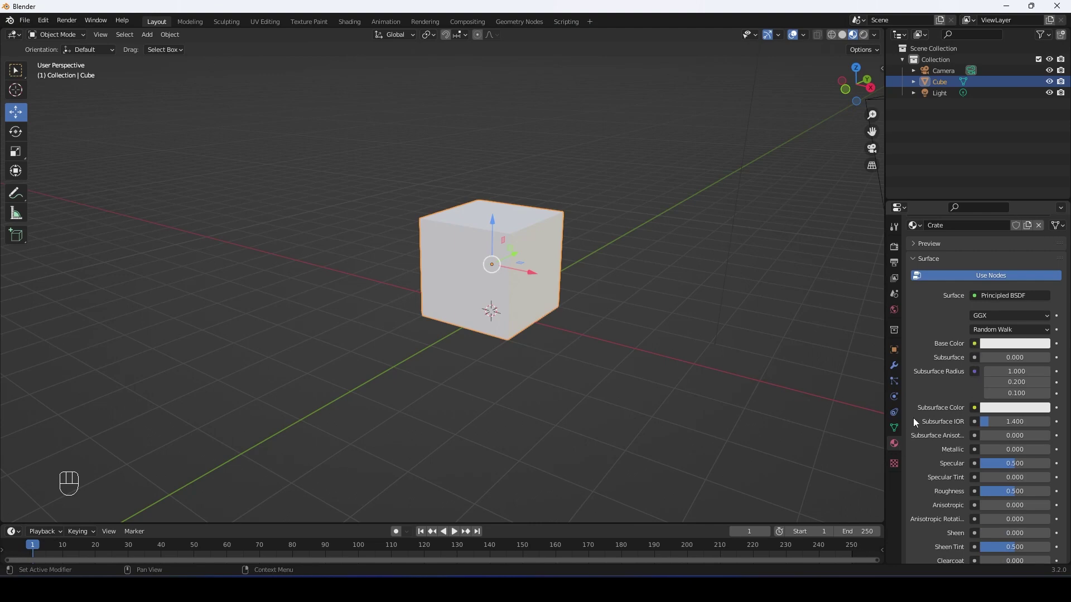
left_click(894, 444)
scroll(949, 347, "up", 4)
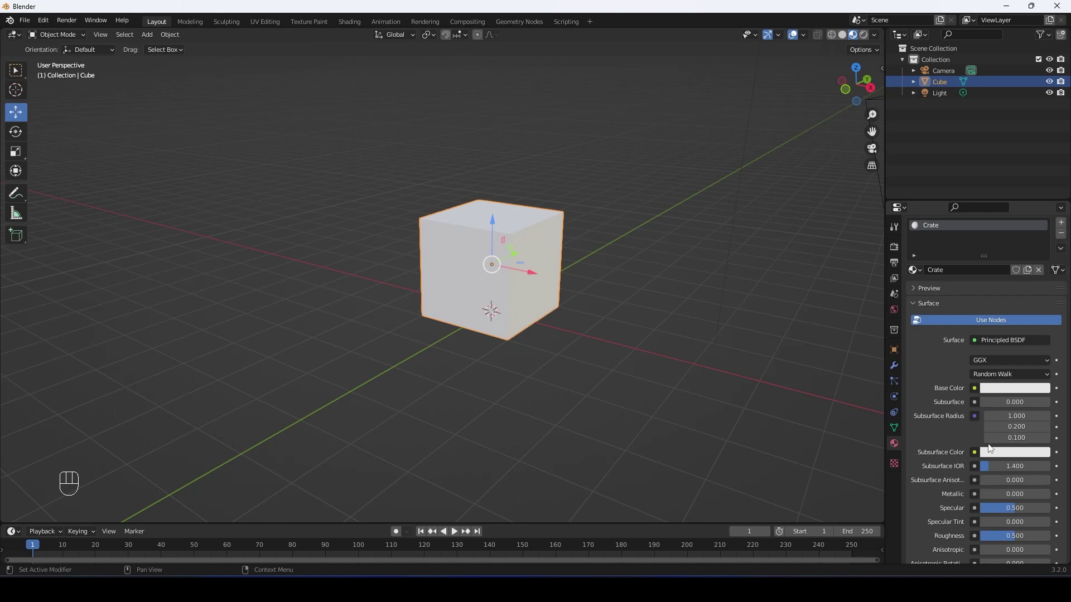
left_click(974, 388)
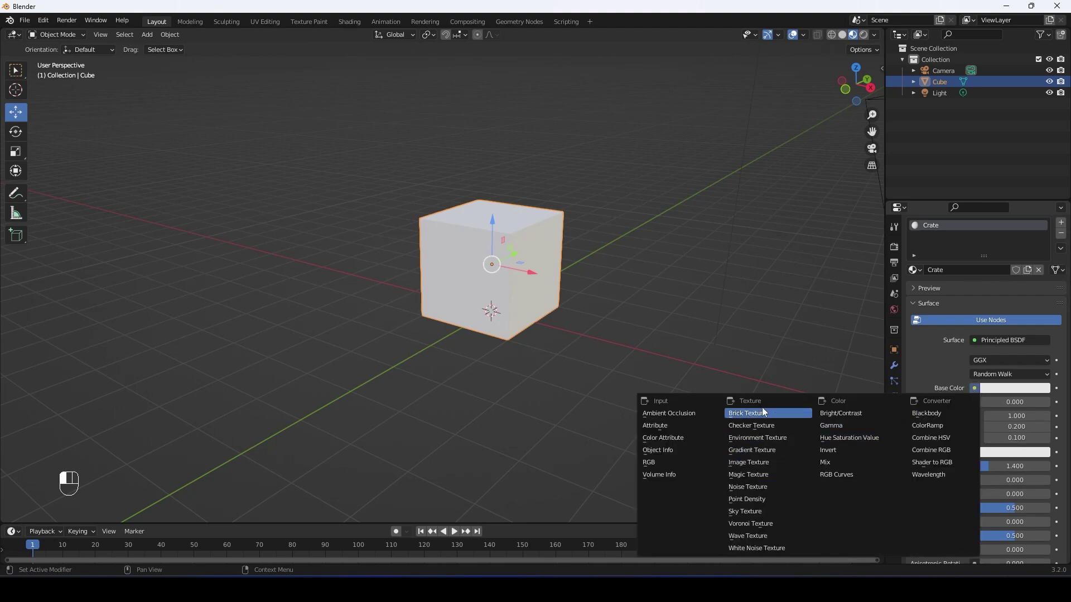
Load Desktop's youtube_crate.png as an Image Texture driving the Crate Base Color
left_click(761, 463)
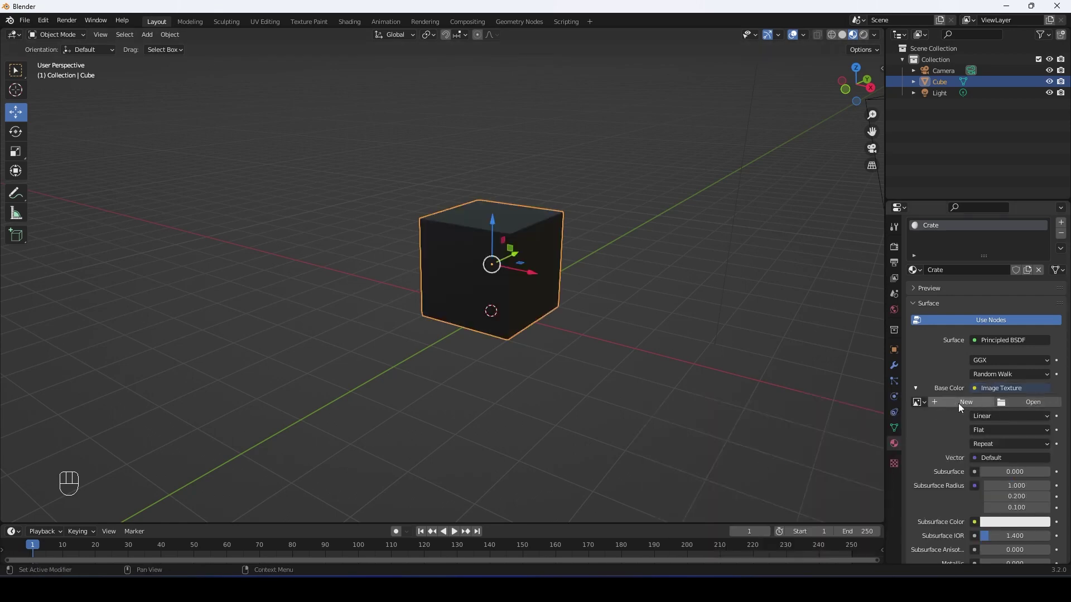
left_click(1023, 401)
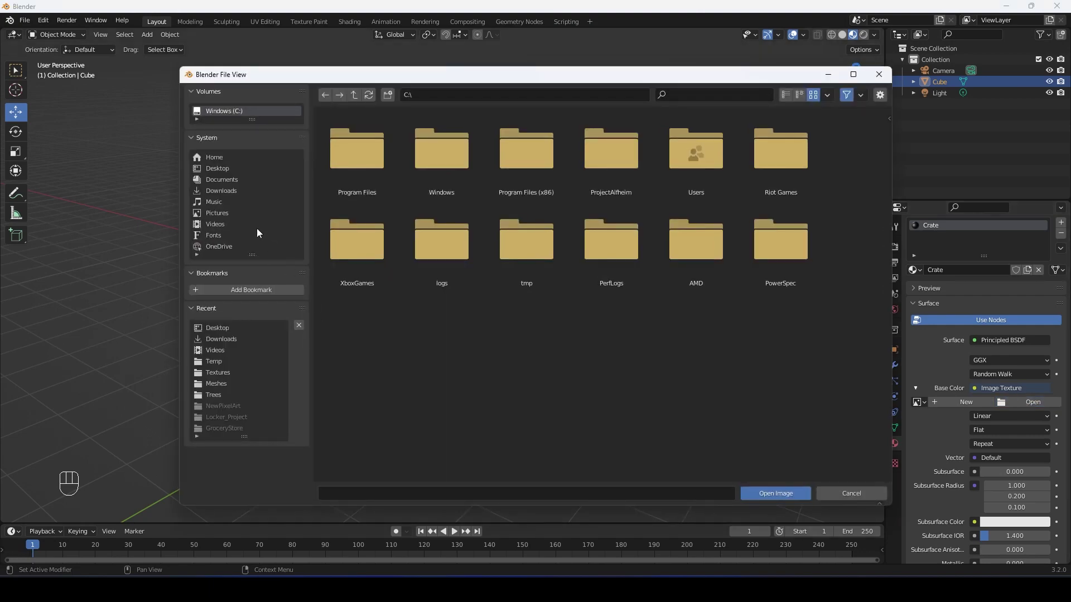
left_click(218, 167)
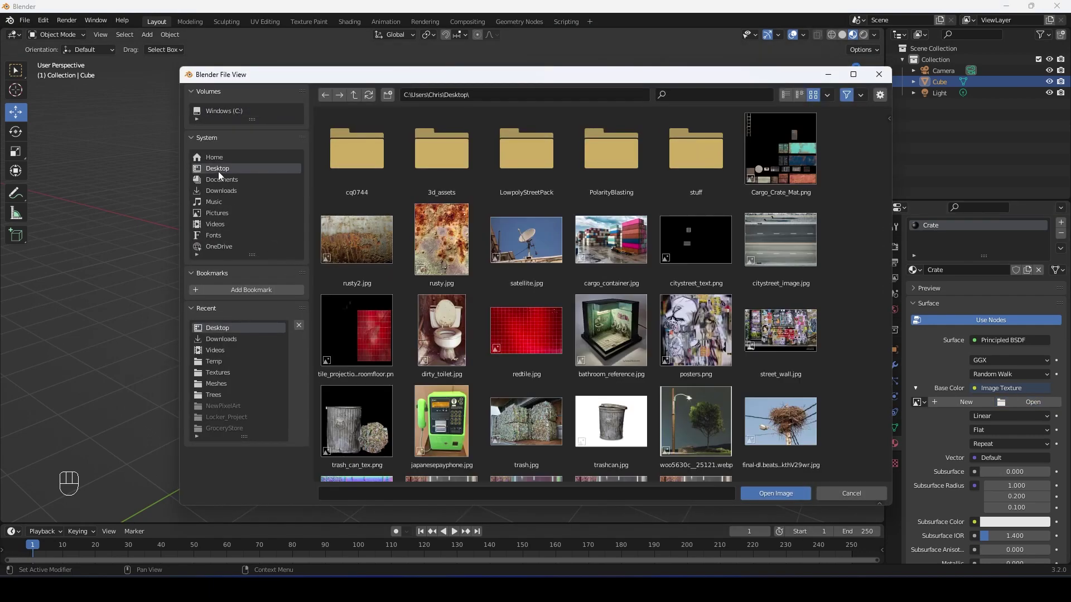
scroll(663, 343, "down", 10)
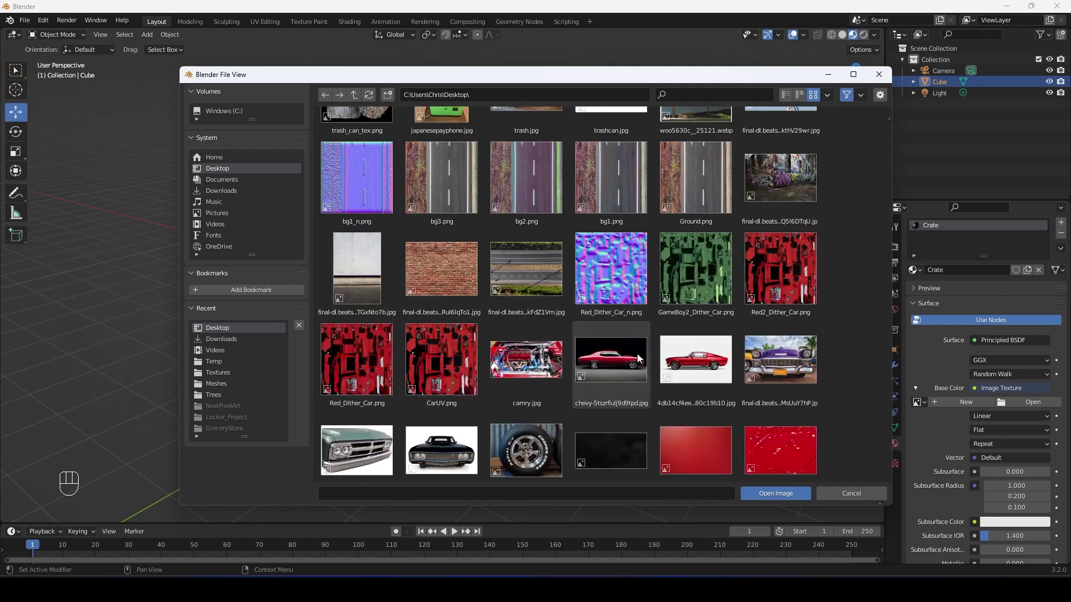
left_click(617, 335)
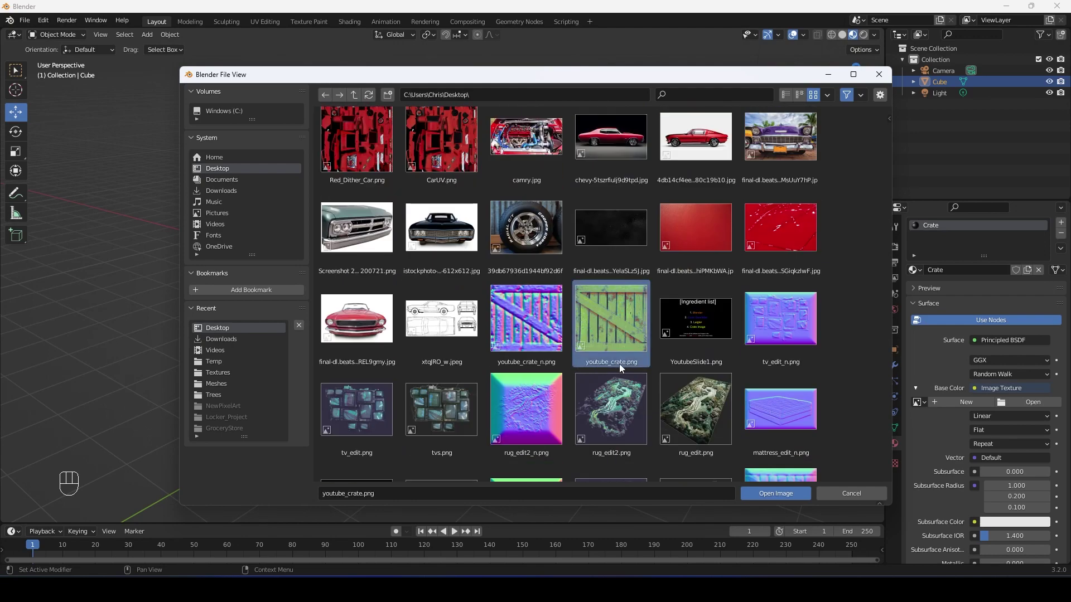
left_click(771, 495)
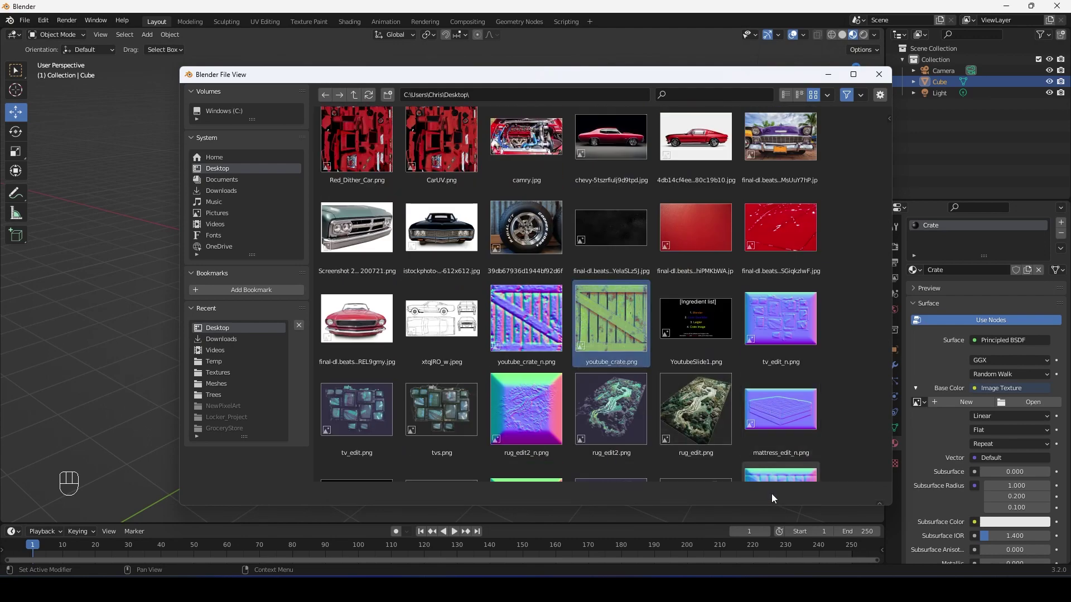
middle_click_drag(785, 405, 698, 333)
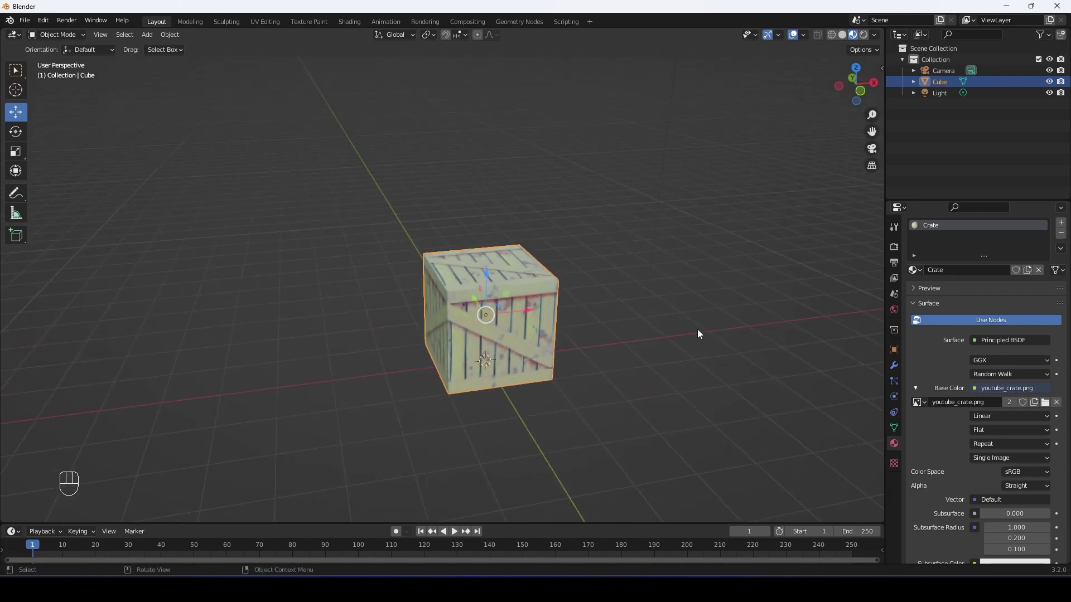
left_click(842, 36)
Bring back Material Preview shading so the cube shows its crate material, orbiting around it
middle_click_drag(594, 307, 614, 279)
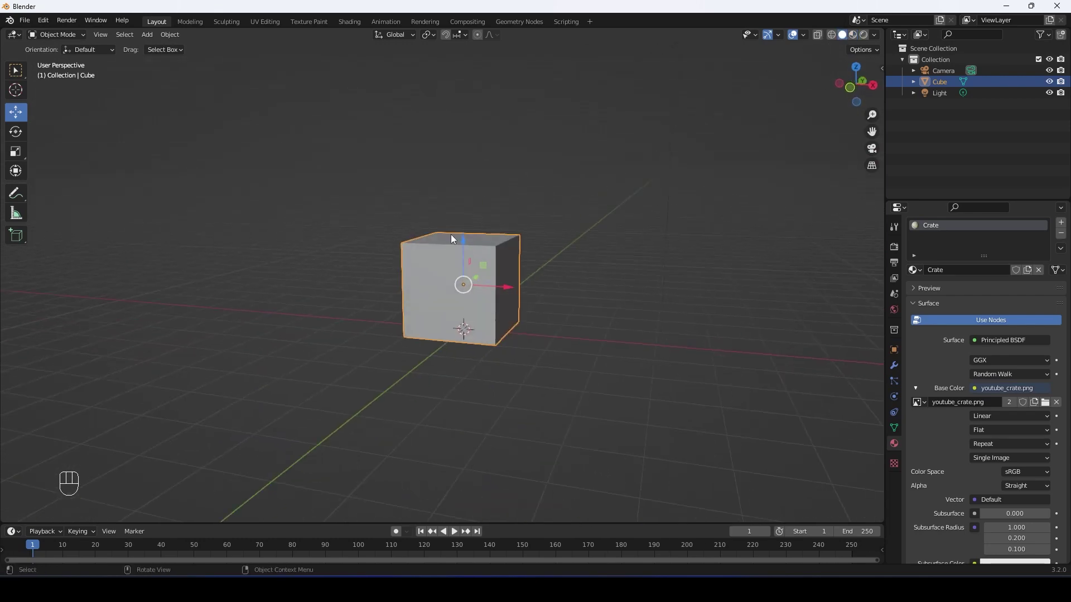
left_click(853, 35)
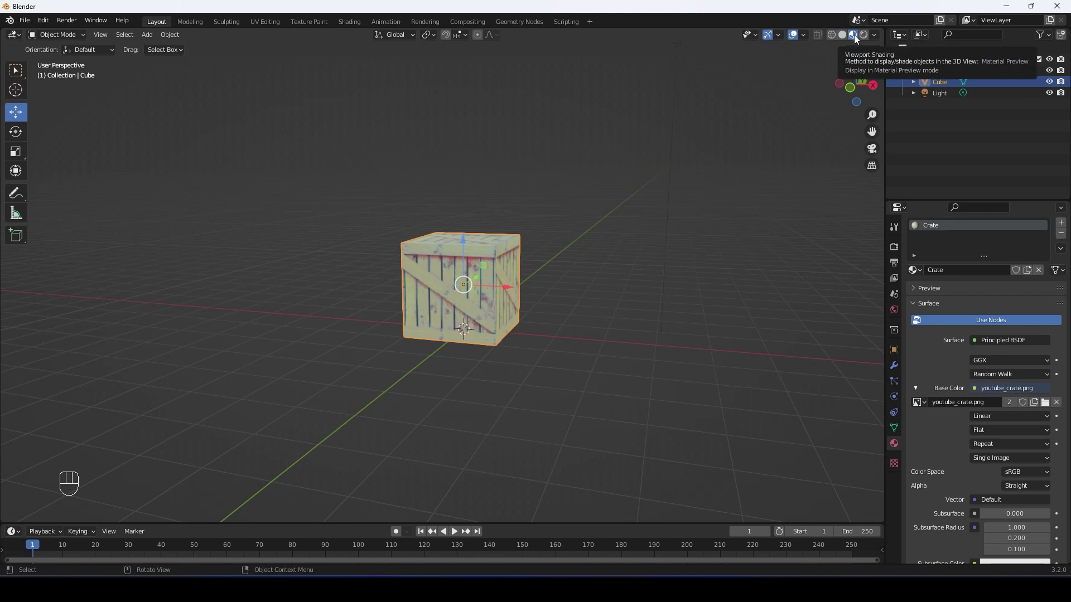
middle_click_drag(571, 288, 613, 290)
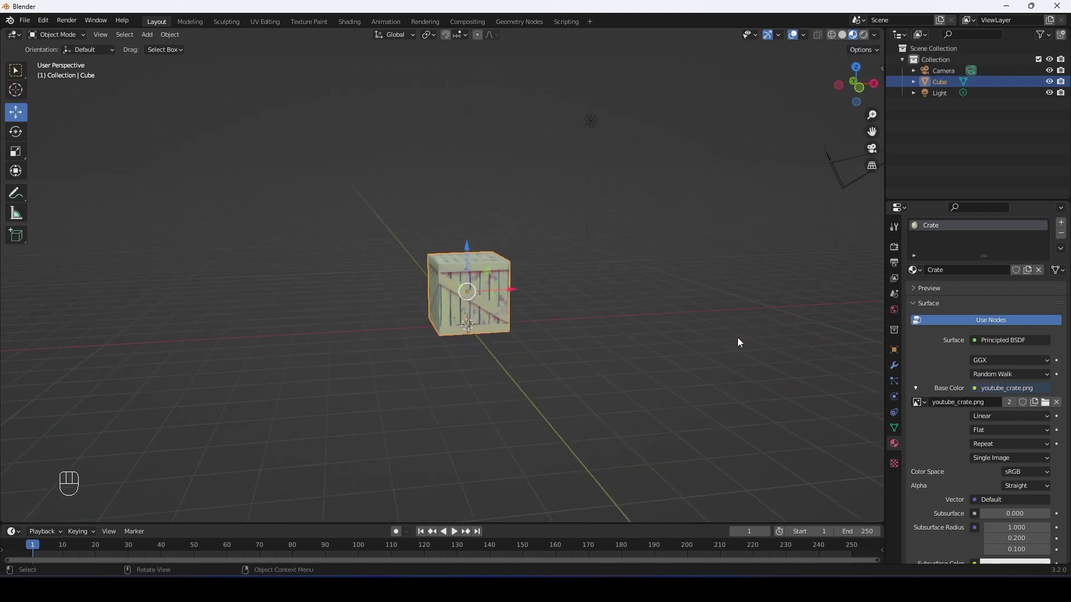
scroll(736, 338, "up", 3)
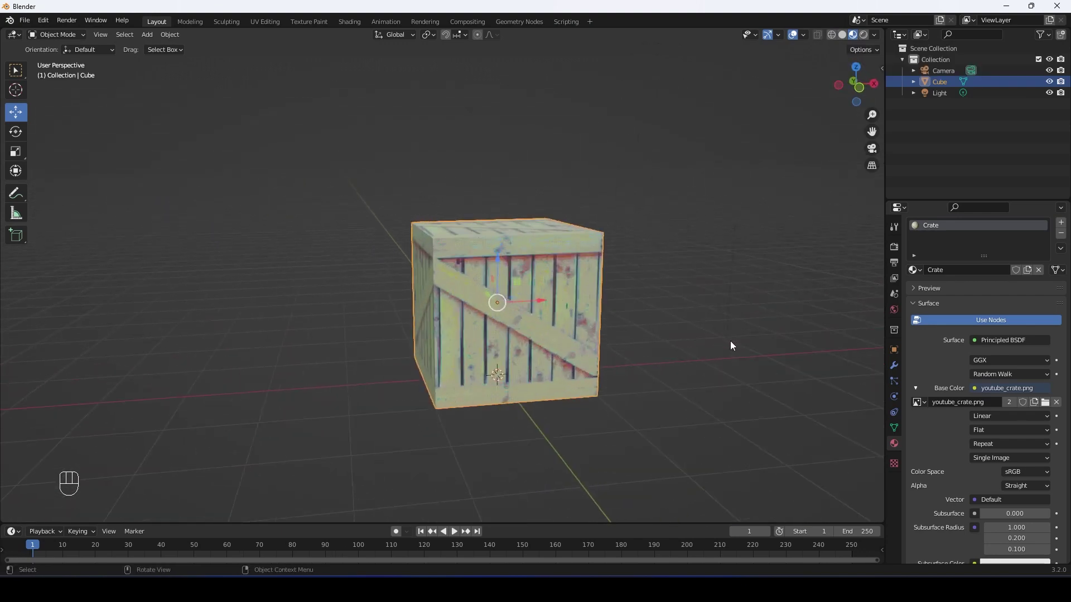
Switch to the UV Editing workspace and select all of the cube's UV faces
left_click(266, 21)
middle_click_drag(655, 343, 750, 329)
scroll(593, 363, "up", 2)
scroll(593, 363, "down", 2)
key("a")
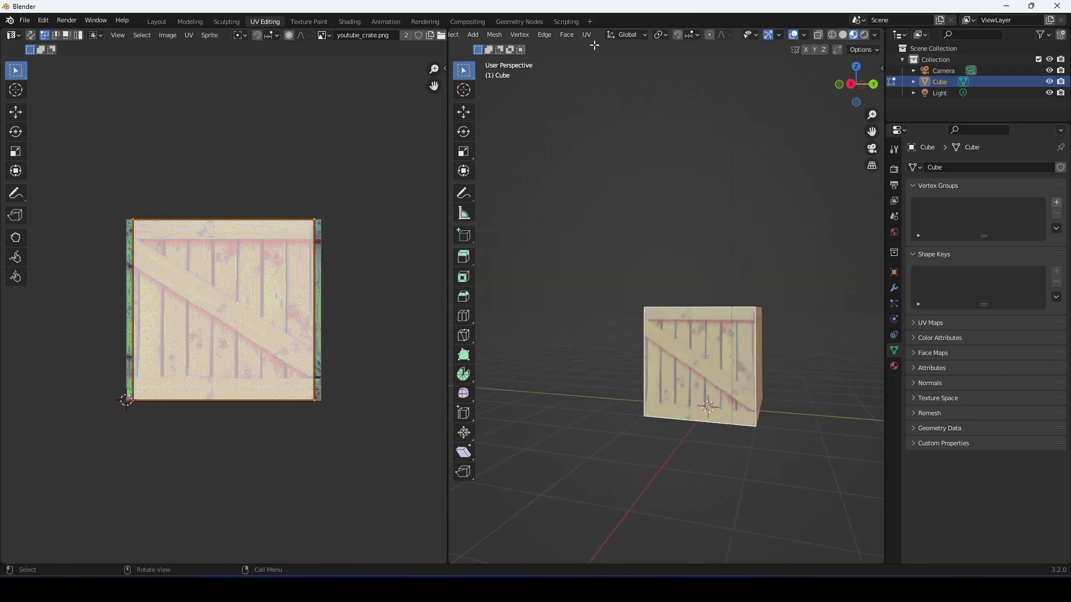
Re-unwrap the cube with Smart UV Project and view it from the front orthographic
left_click(587, 35)
left_click(620, 64)
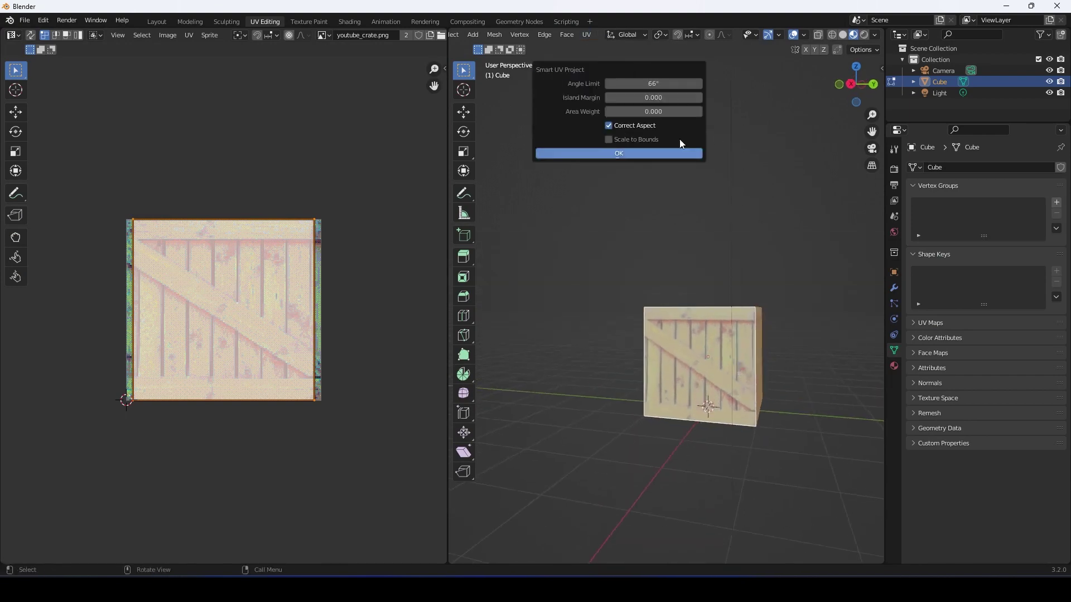
left_click(641, 158)
middle_click_drag(762, 378, 764, 344)
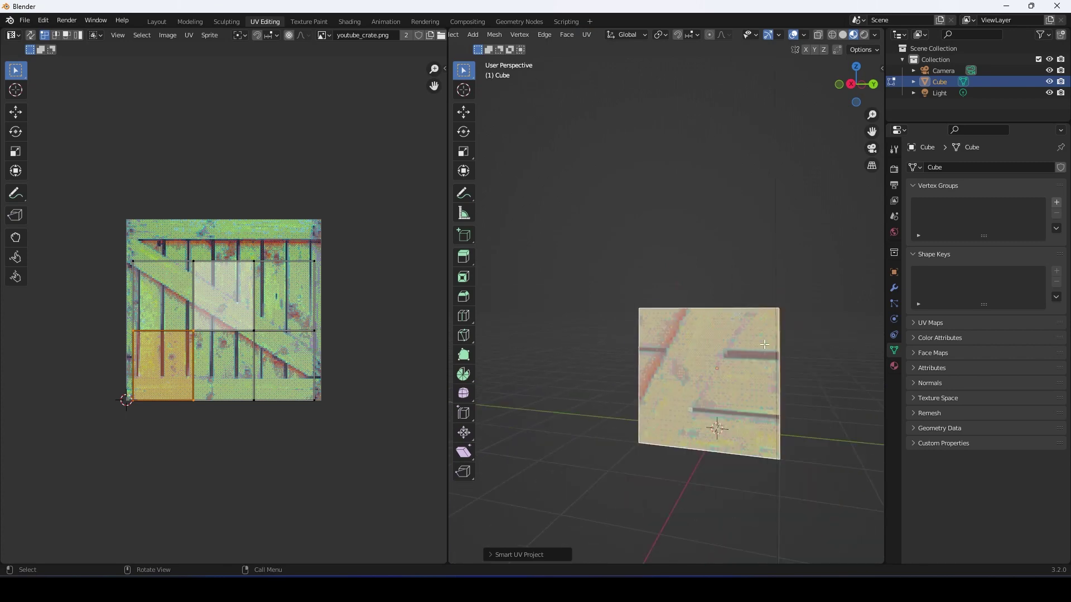
key("KP_1")
middle_click_drag(677, 174, 741, 174, "shift")
Re-unwrap with Cube Projection so each face shows the whole crate image
left_click(587, 34)
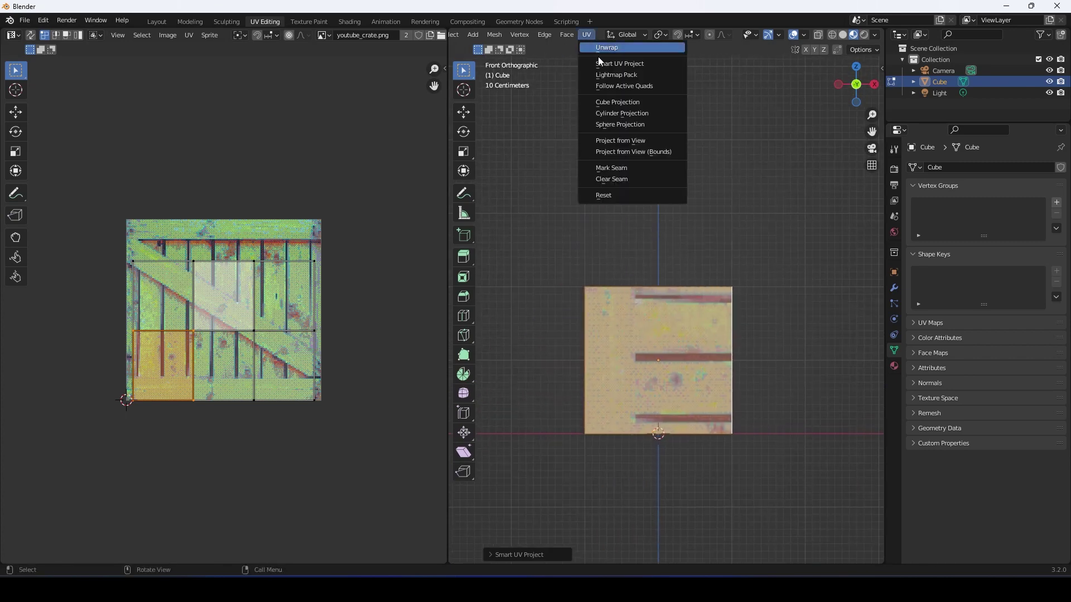
left_click(619, 103)
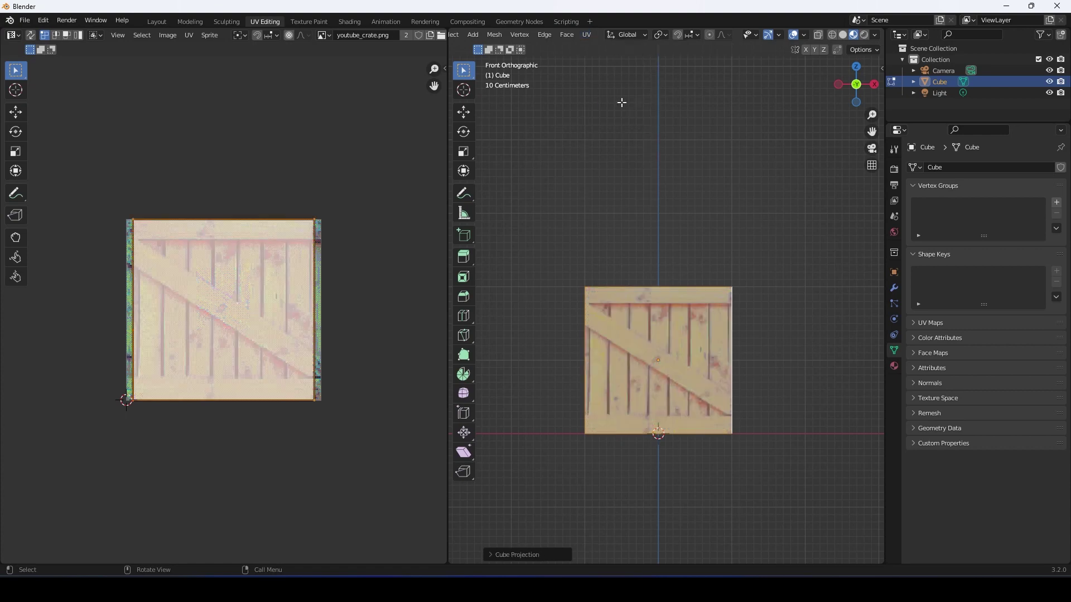
middle_click_drag(723, 295, 567, 185)
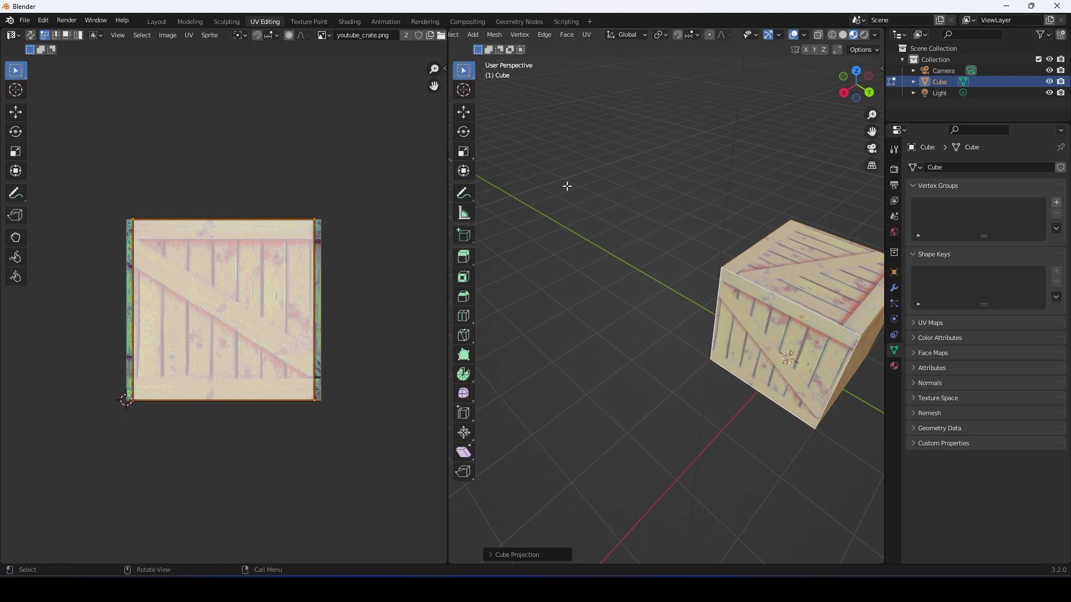
left_click(587, 35)
In the Shading workspace, frame the youtube_crate.png Image Texture node and the crate
left_click(353, 22)
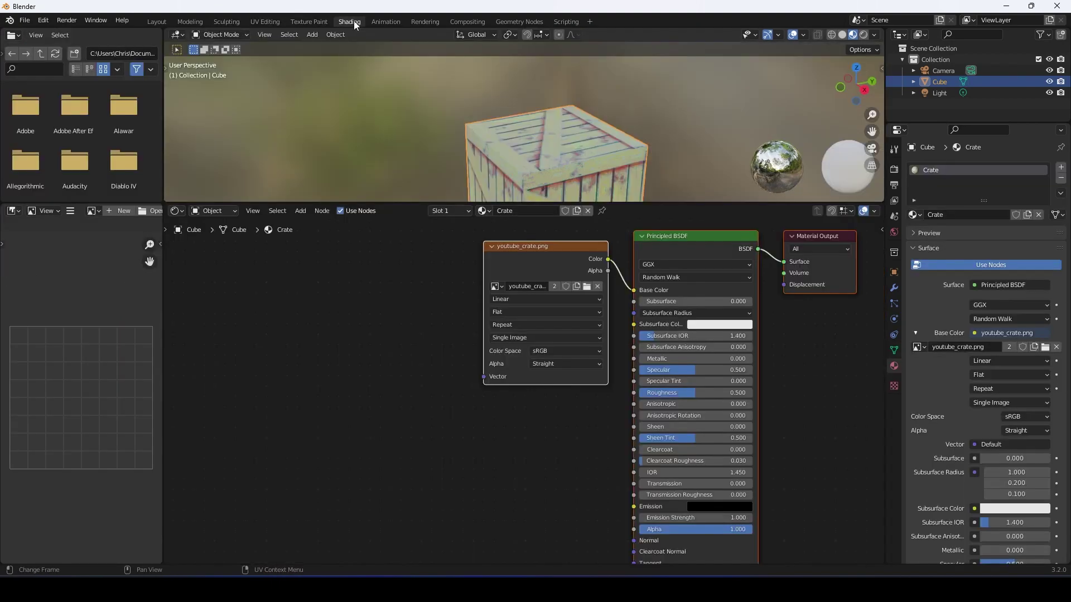
scroll(325, 423, "down", 1)
scroll(325, 422, "left", 1)
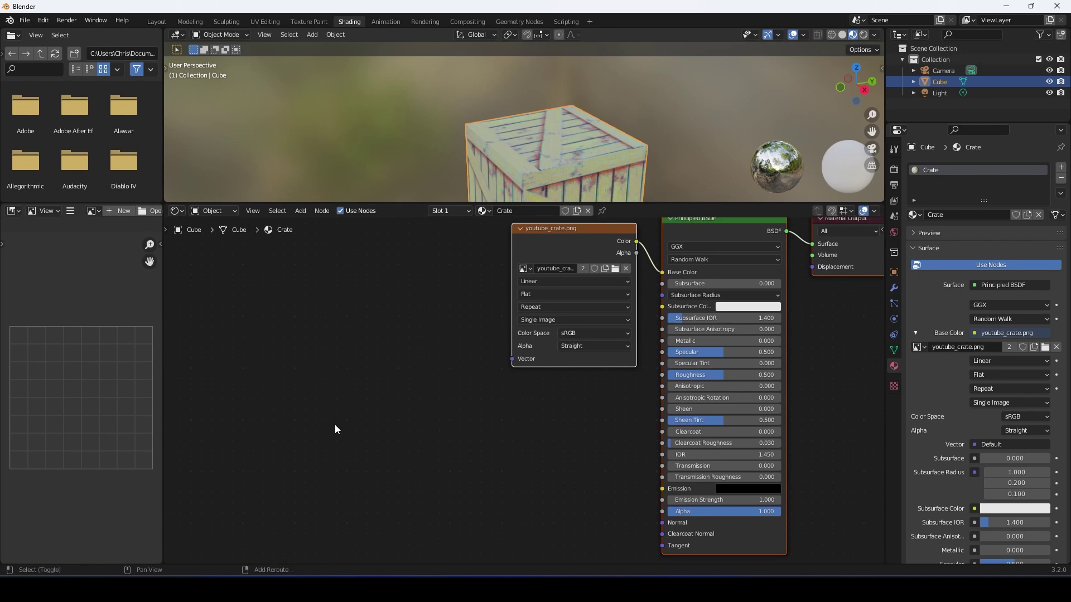
middle_click_drag(470, 329, 441, 362)
middle_click_drag(553, 256, 523, 267)
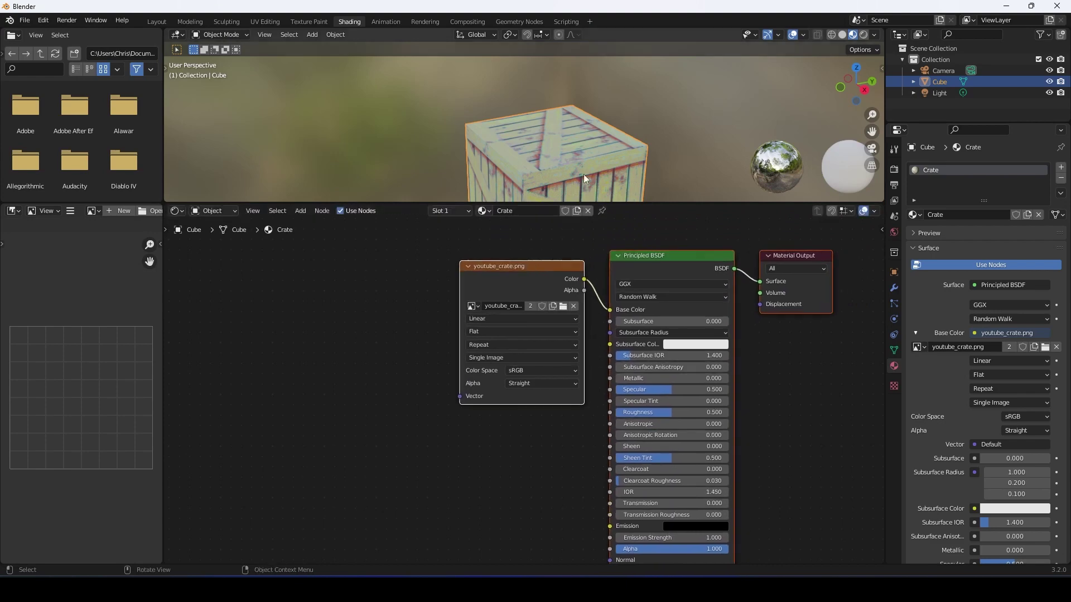
middle_click_drag(583, 174, 598, 111)
scroll(594, 125, "up", 3)
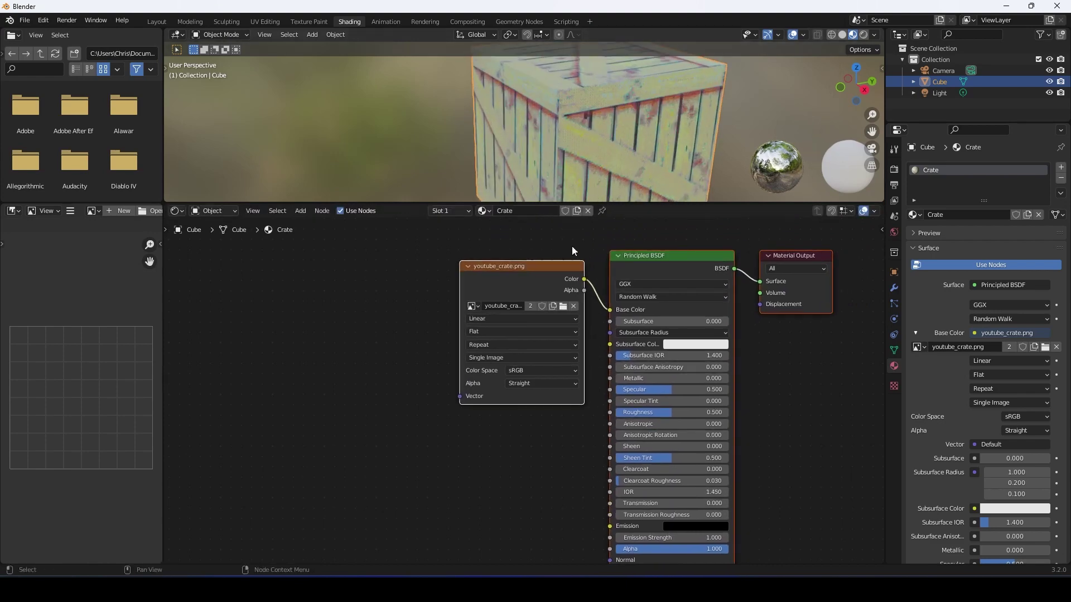
scroll(523, 333, "up", 3)
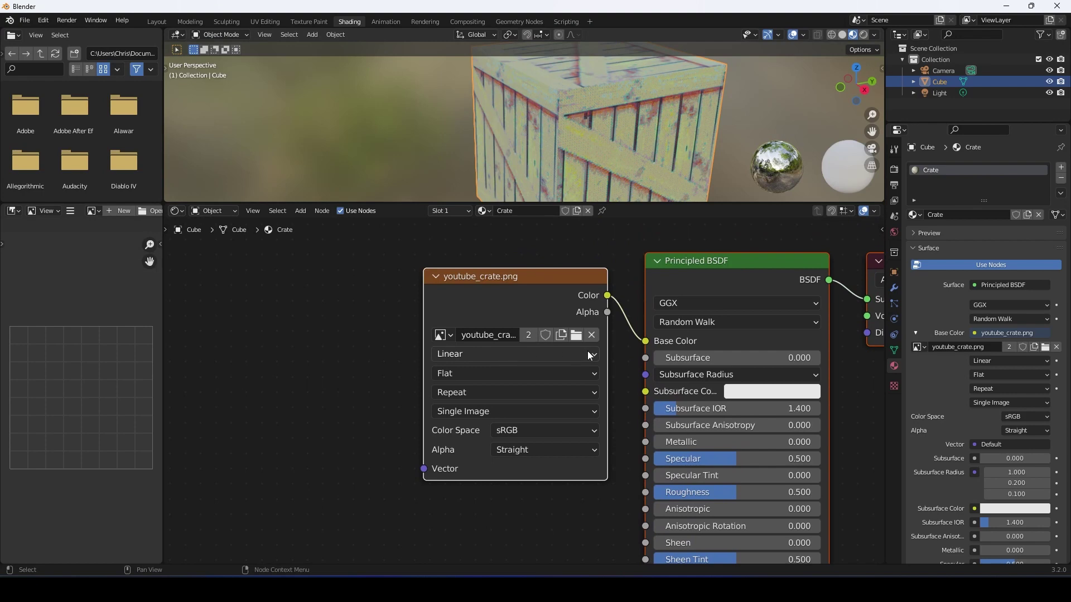
Set the youtube_crate.png texture's interpolation from Linear to Closest for crisp pixels
left_click(589, 355)
left_click(560, 384)
scroll(607, 139, "up", 6)
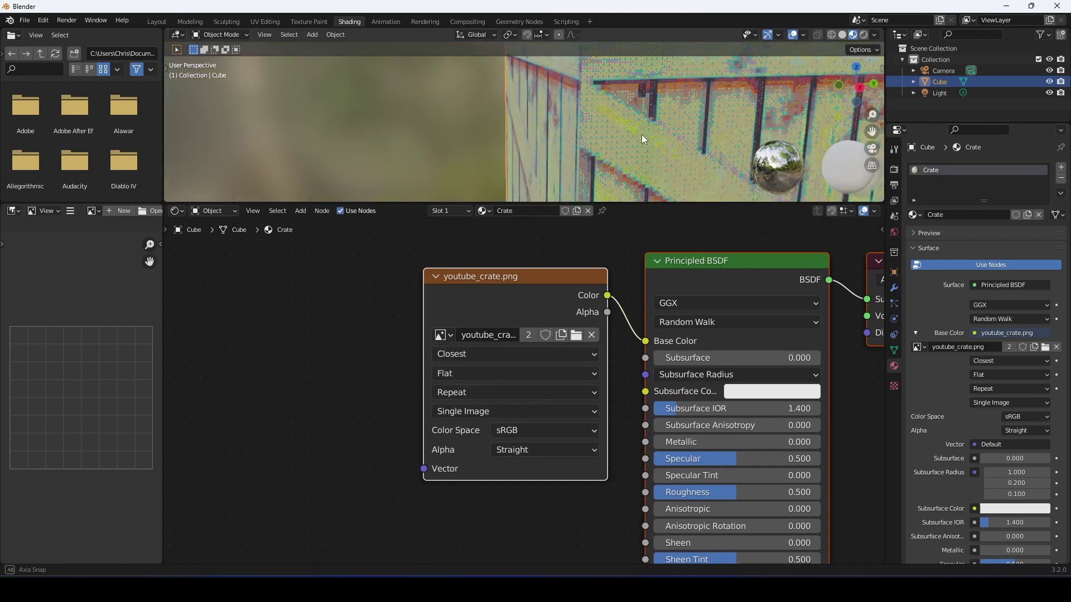
middle_click_drag(660, 126, 535, 294)
scroll(637, 368, "down", 4)
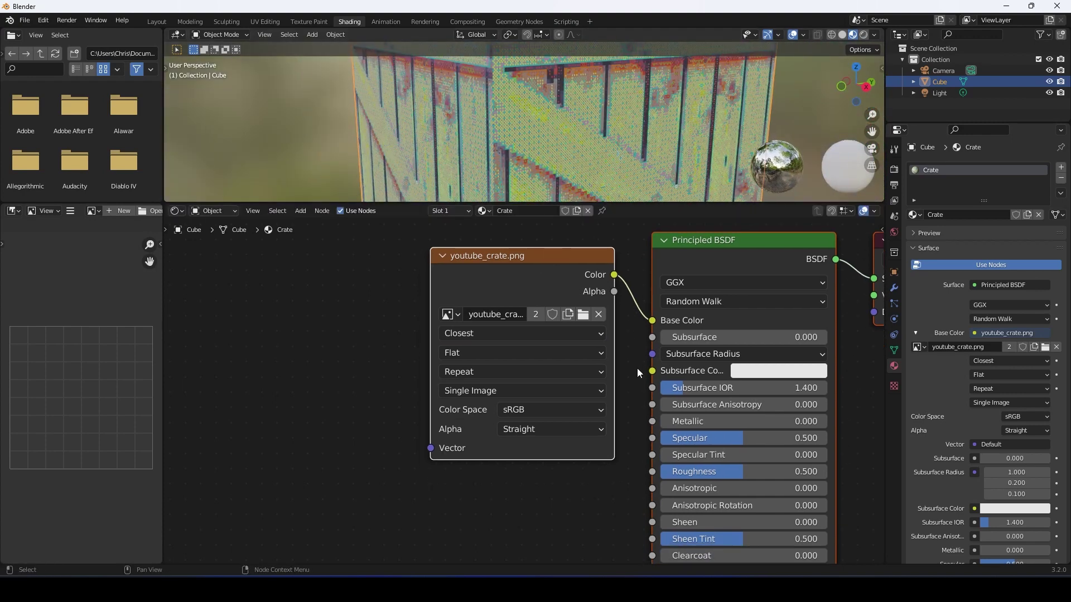
scroll(608, 312, "down", 1, "shift")
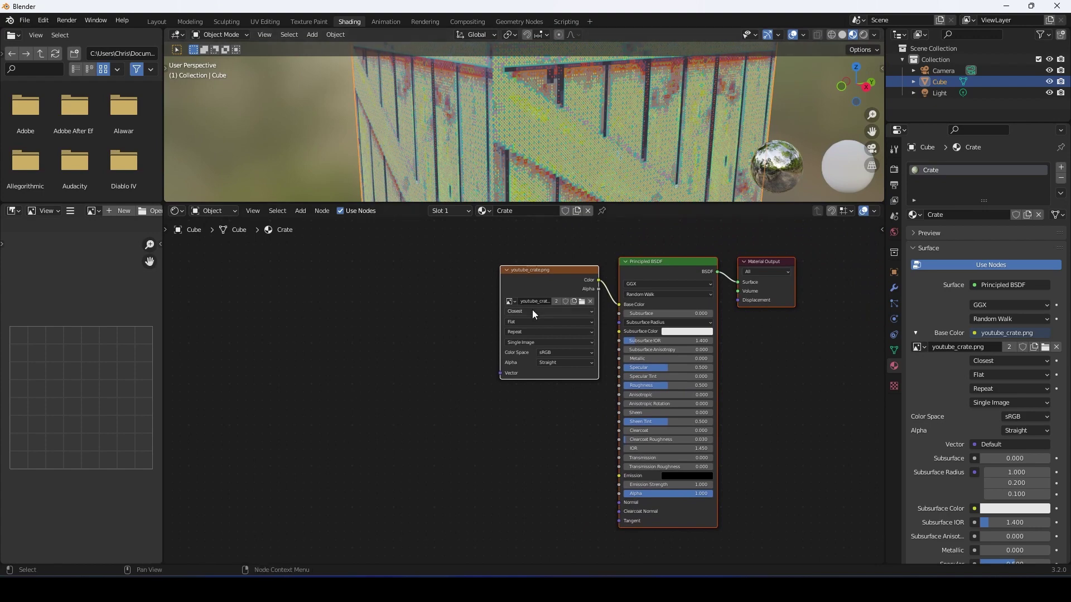
scroll(560, 269, "down", 3, "shift")
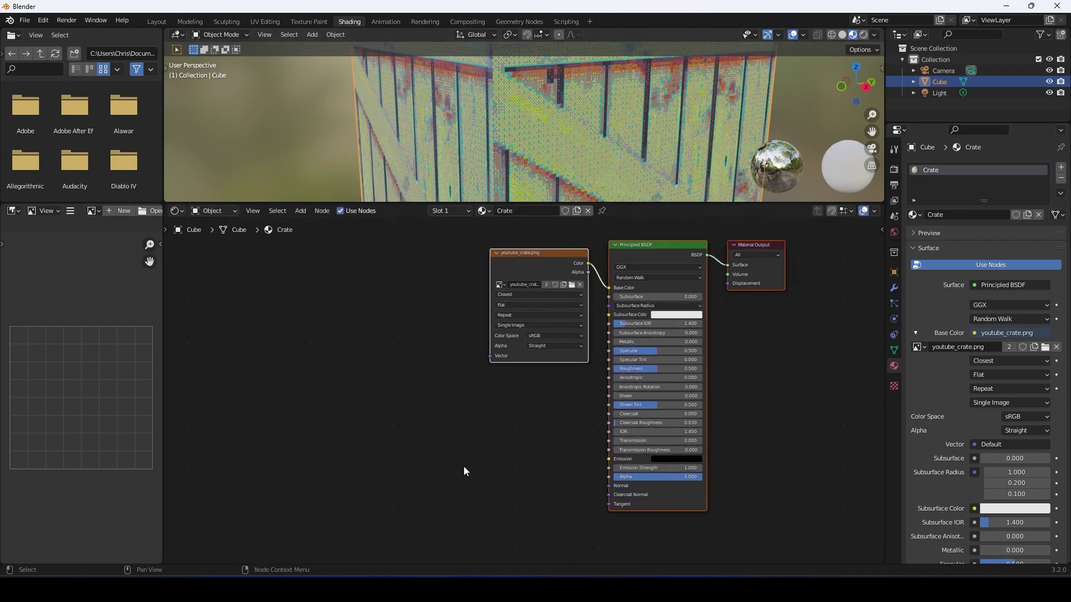
left_click(441, 442)
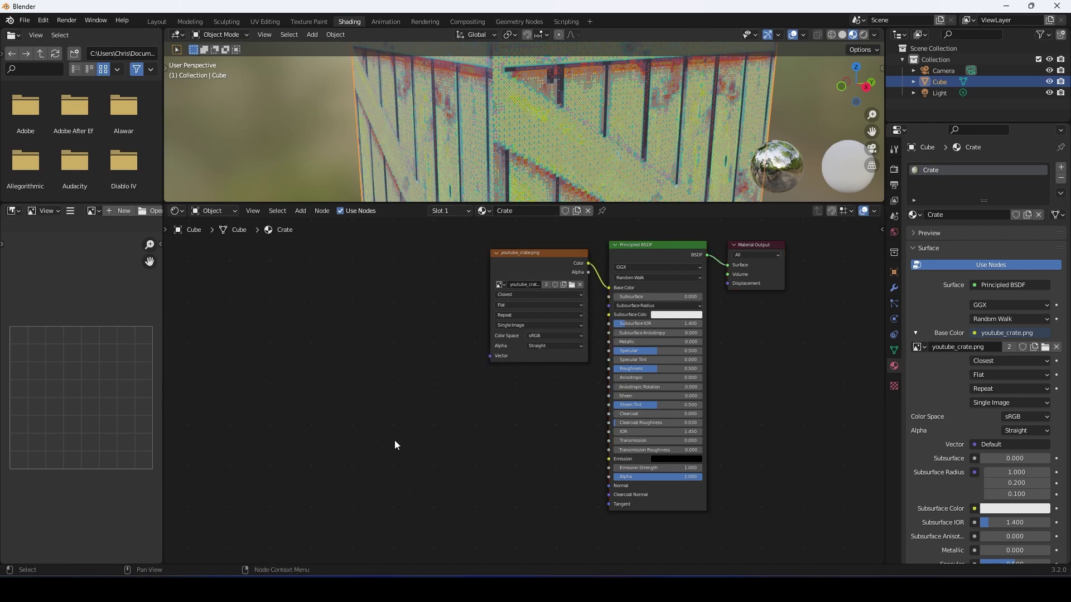
Add a new Image Texture node to the left of the shader
key("shift+a")
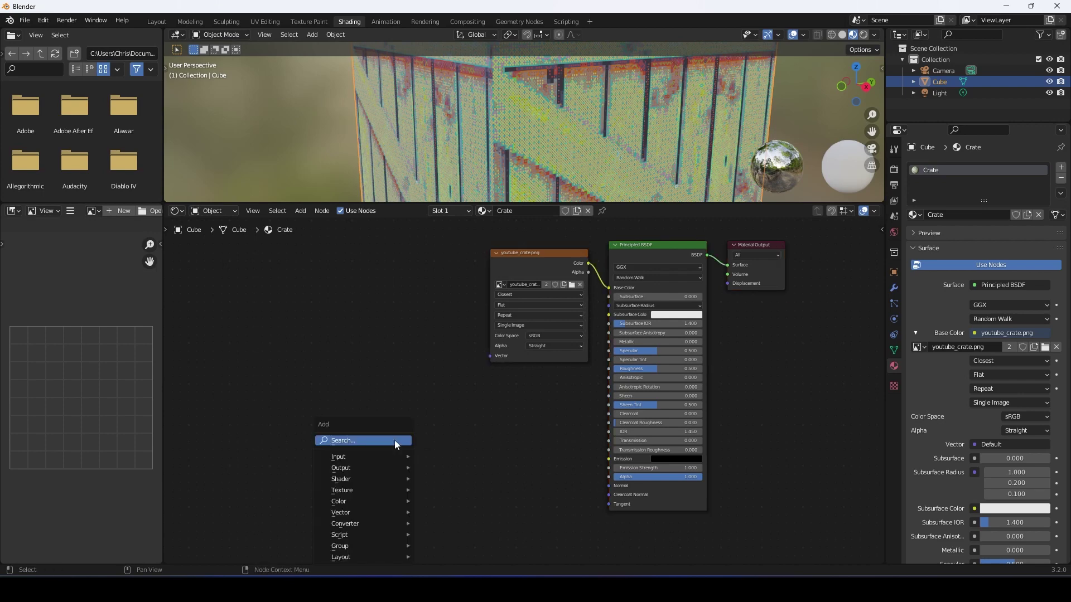
left_click(358, 440)
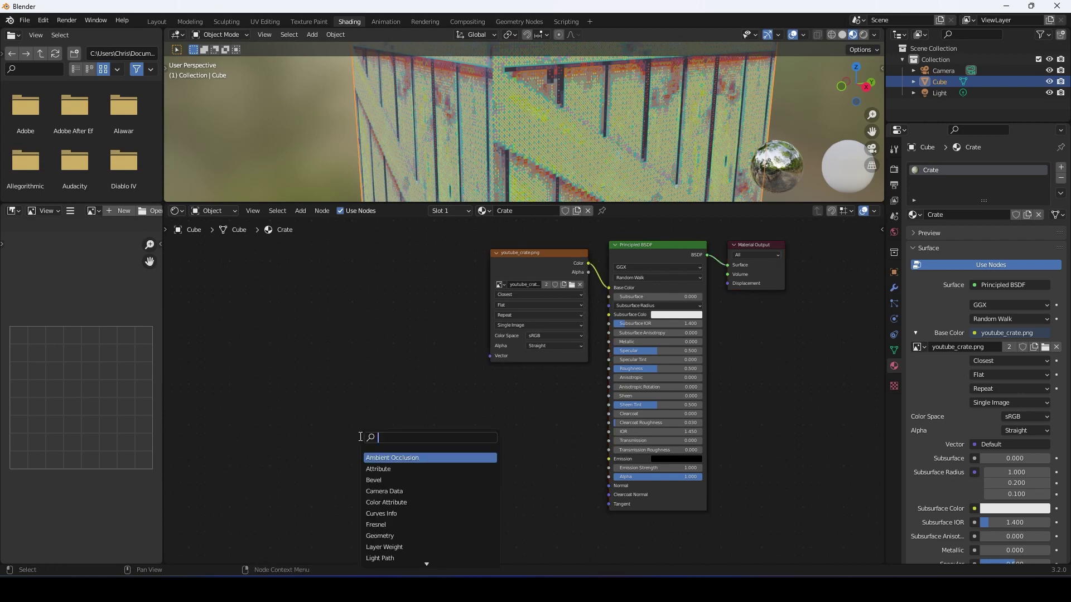
type("image texture")
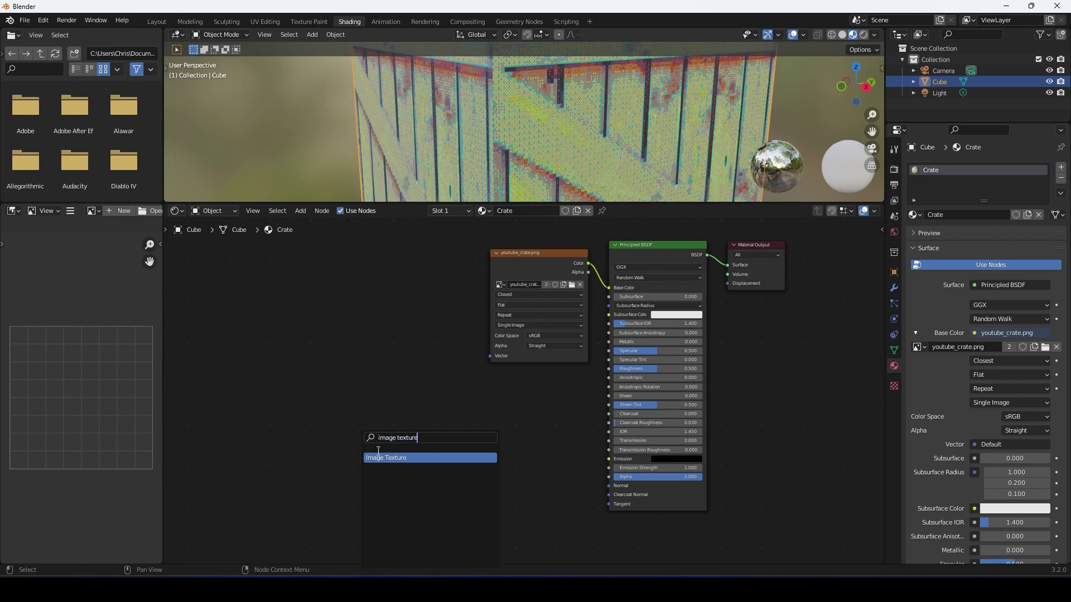
key("Return")
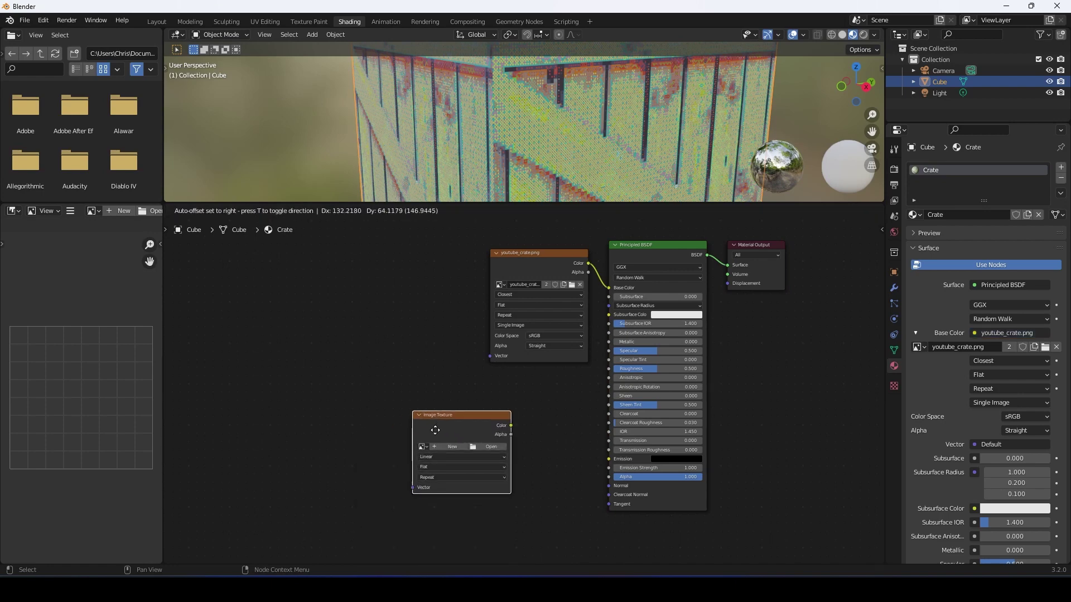
left_click(374, 425)
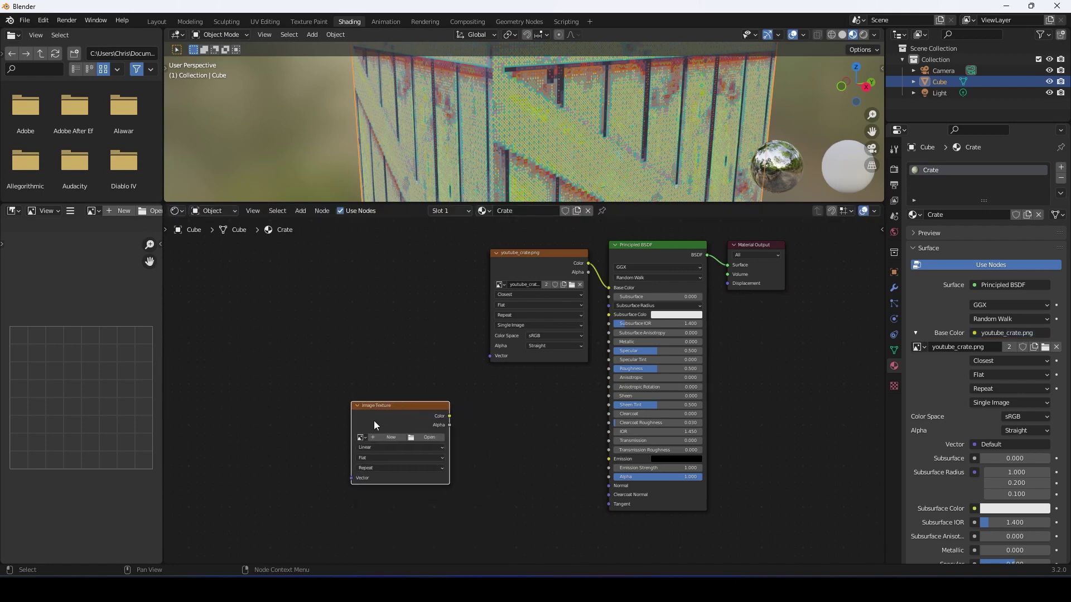
Load youtube_crate_n.png from the Desktop into the new image texture node
left_click(415, 436)
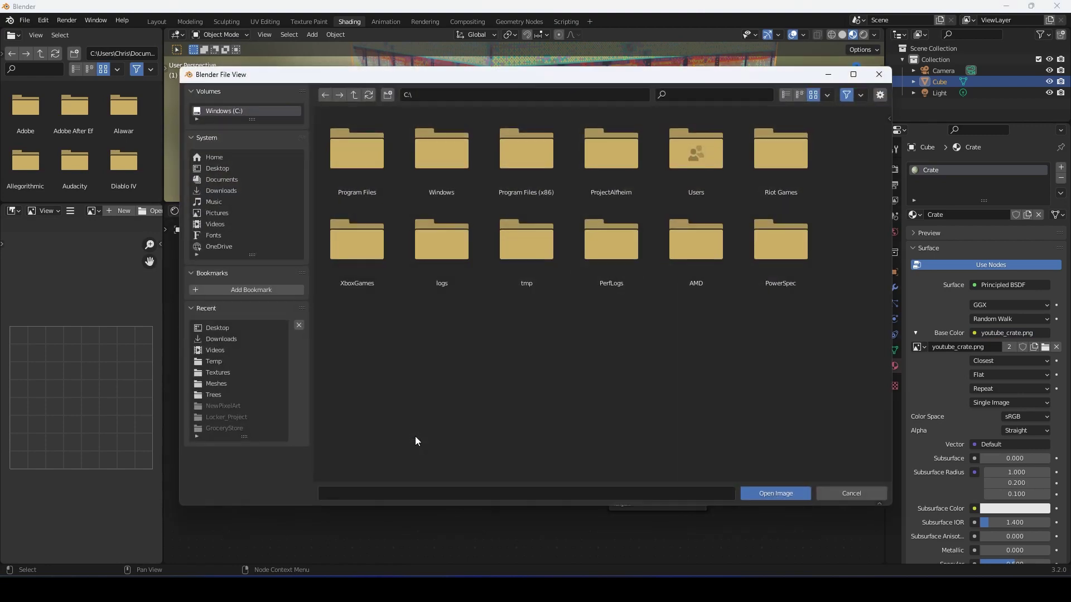
left_click(223, 169)
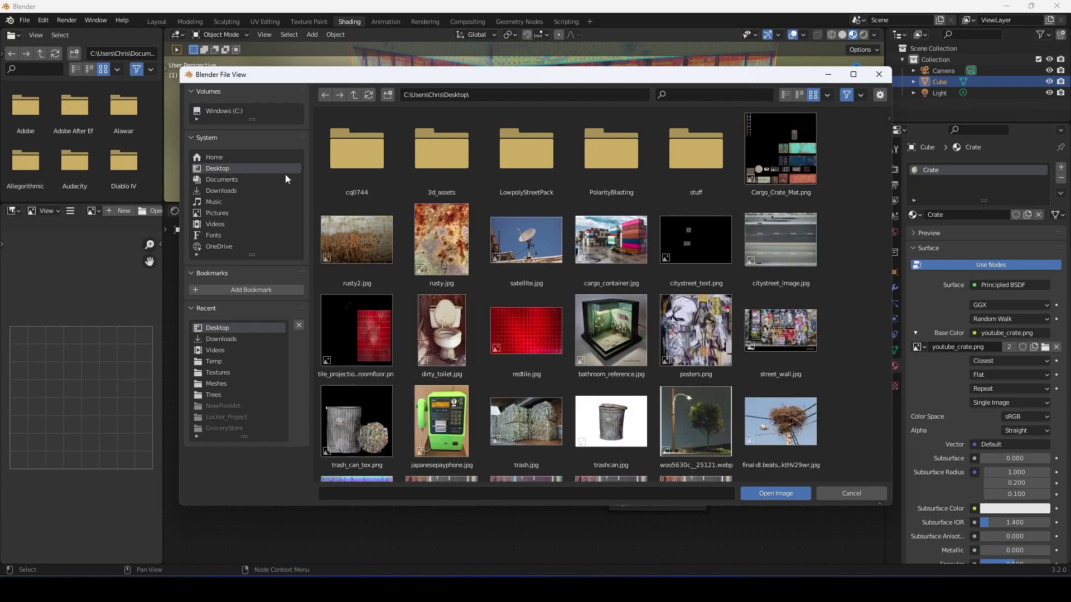
scroll(558, 340, "down", 8)
scroll(604, 387, "down", 5)
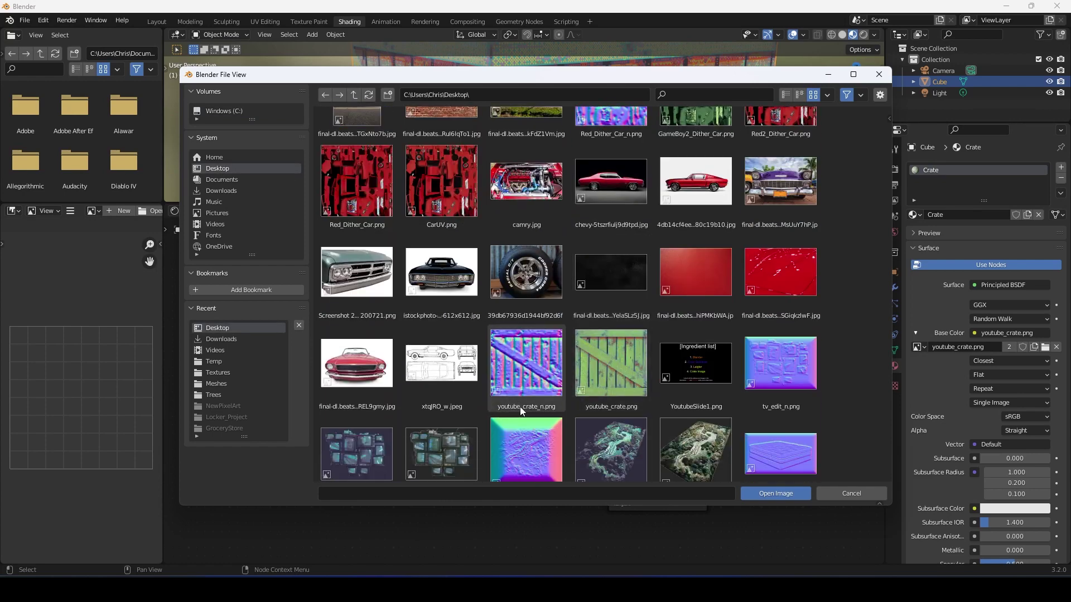
left_click(533, 378)
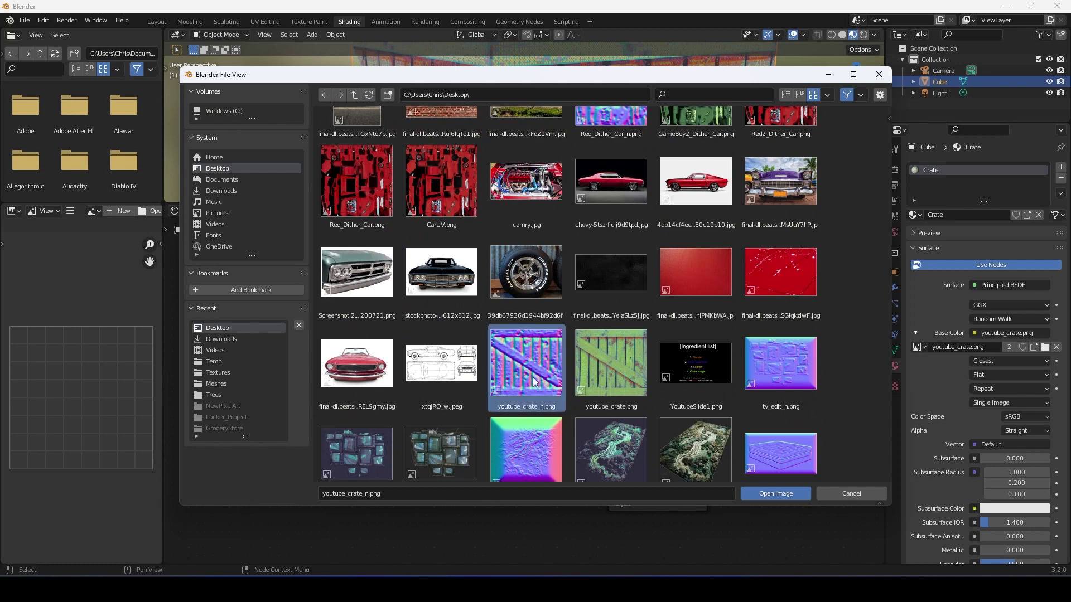
left_click(774, 493)
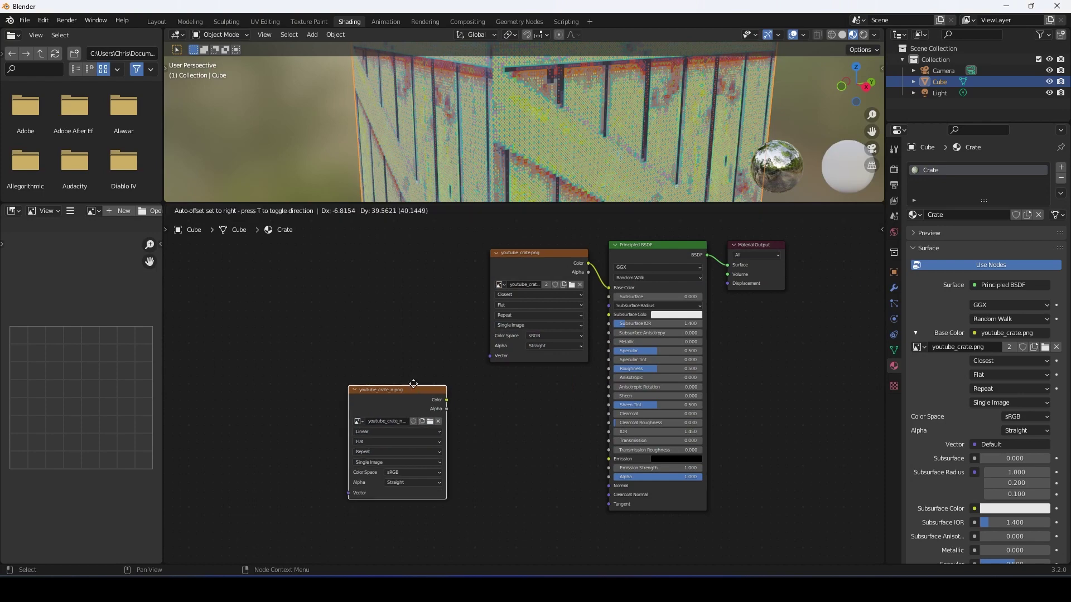
Place the normal-map node and look through its interpolation, alpha, source and extension options
left_click(406, 359)
scroll(406, 359, "up", 2)
middle_click_drag(412, 367, 471, 371)
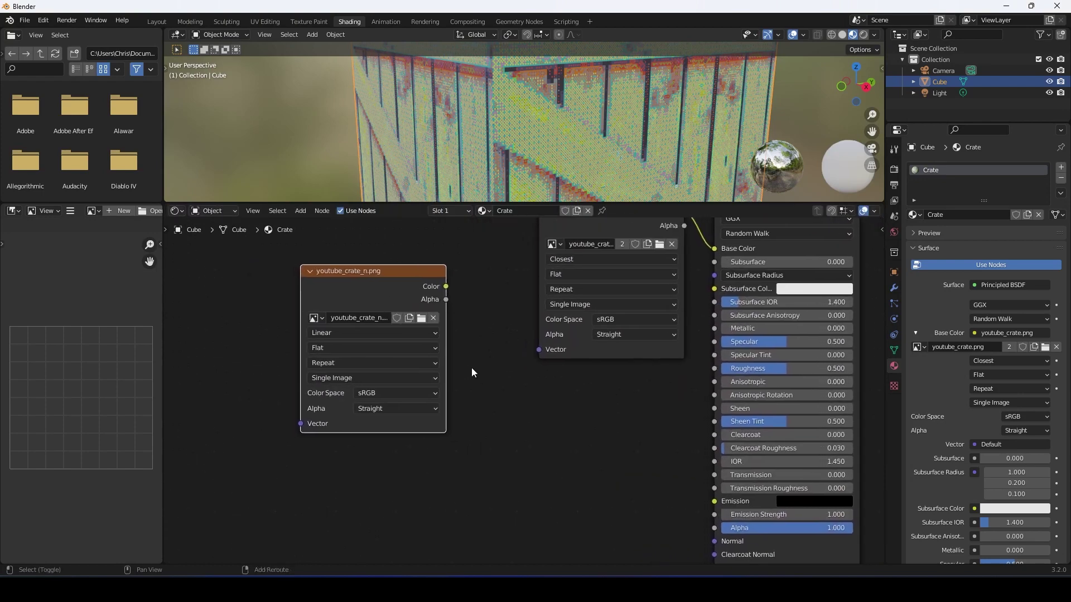
left_click(433, 333)
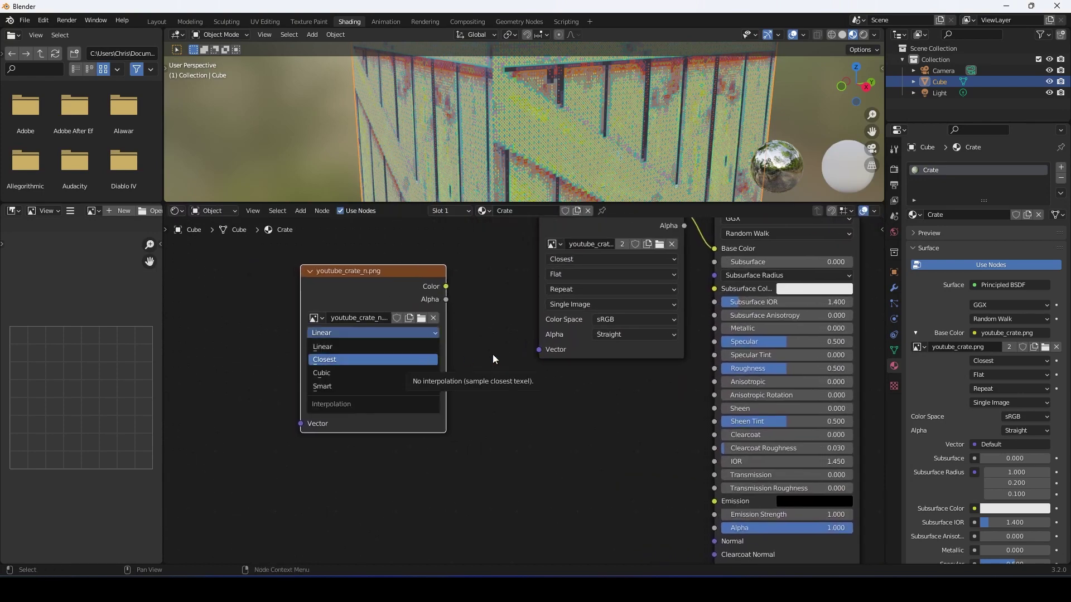
left_click(432, 407)
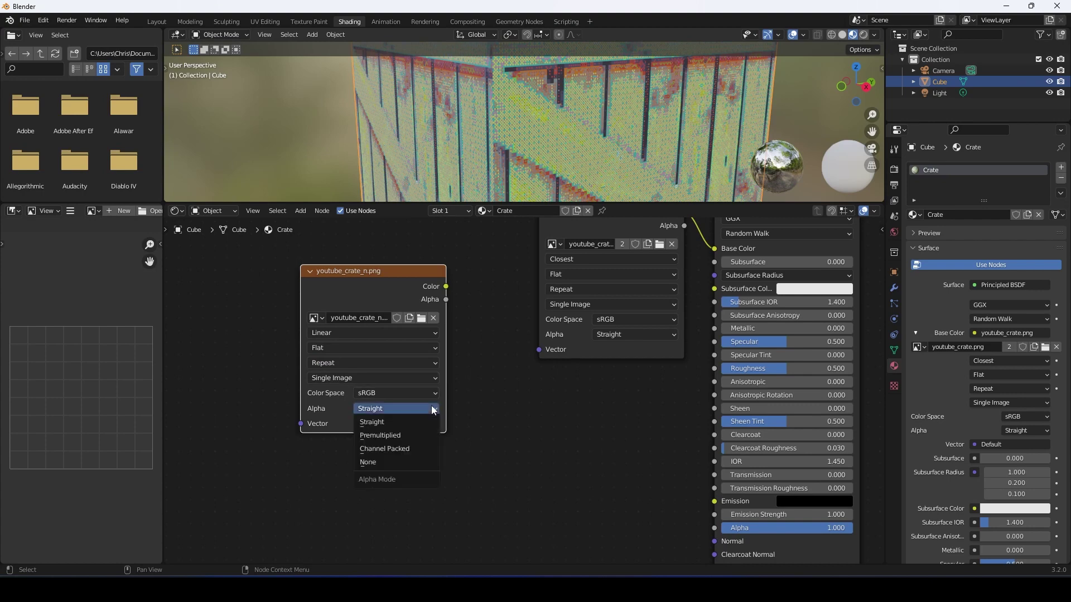
left_click(431, 379)
left_click(429, 362)
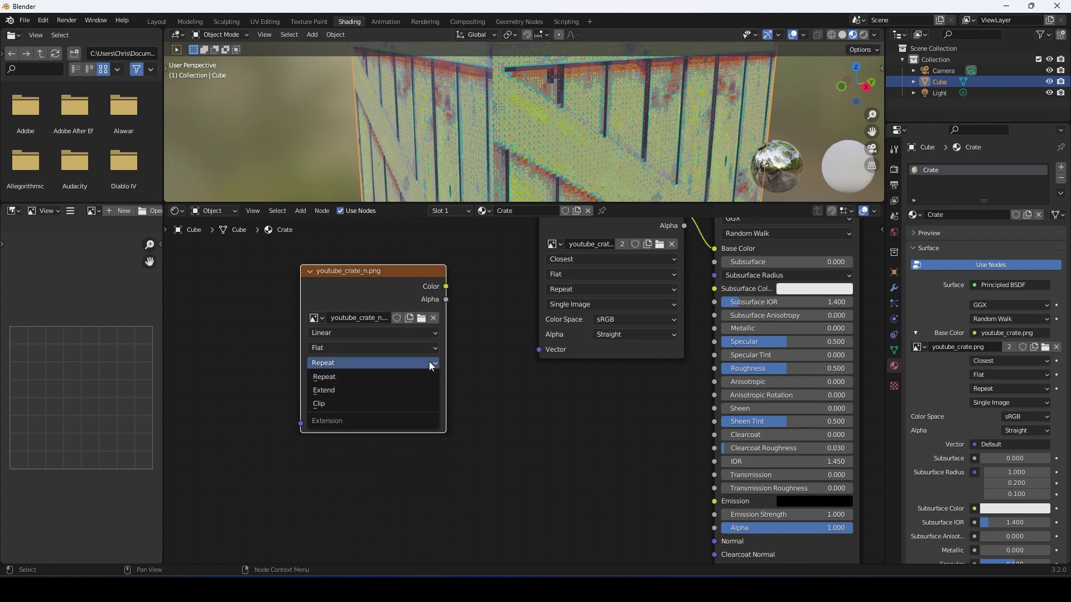
Set the normal texture's Color Space to Non-Color, shift it left, and drag from its Color output
left_click(424, 393)
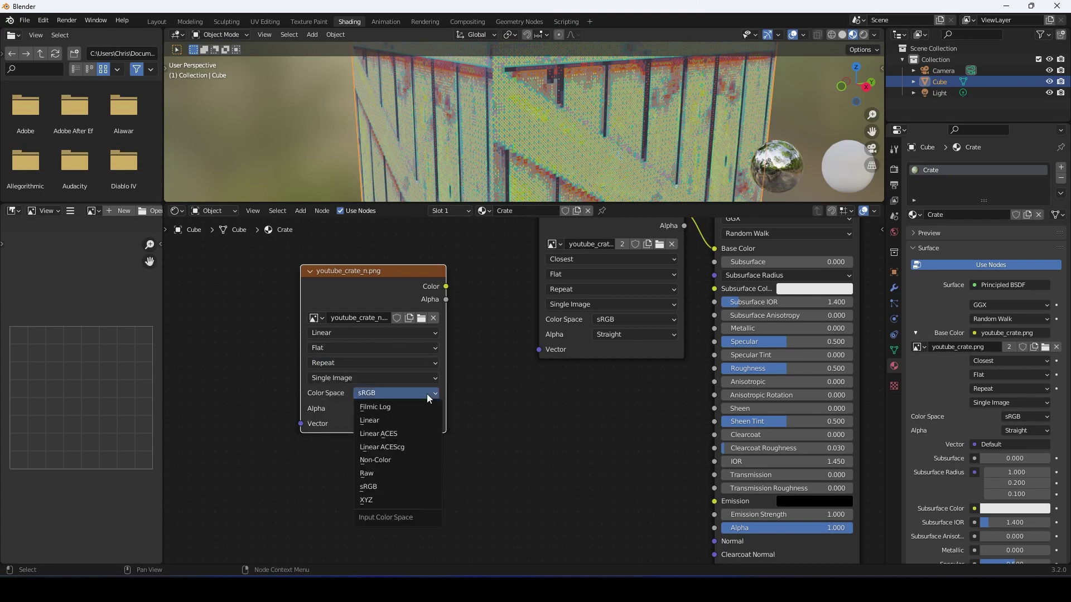
left_click(375, 455)
left_click_drag(388, 300, 305, 315)
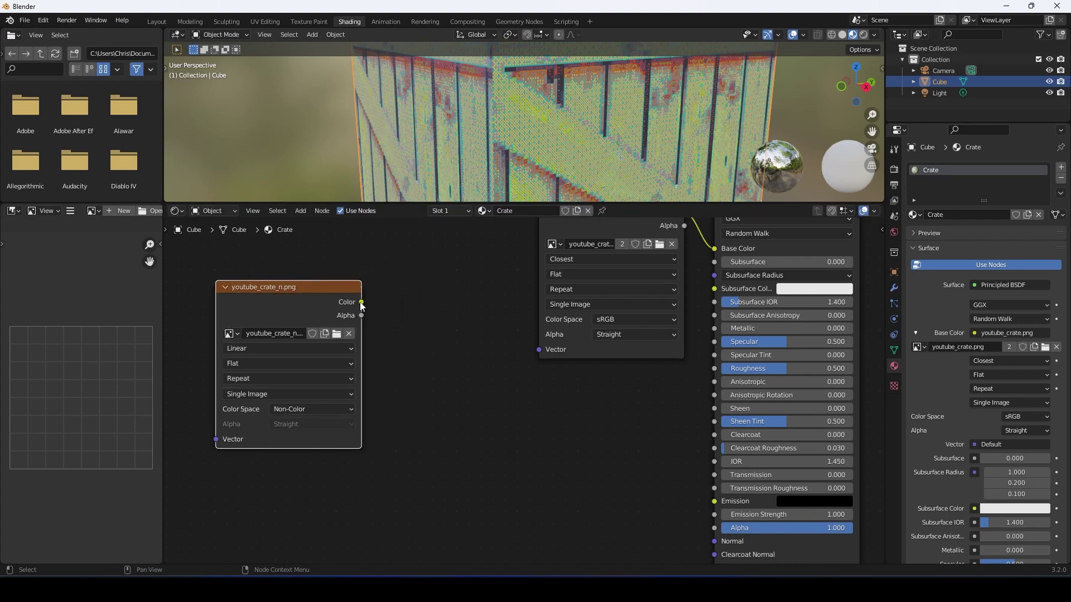
left_click_drag(362, 302, 443, 437)
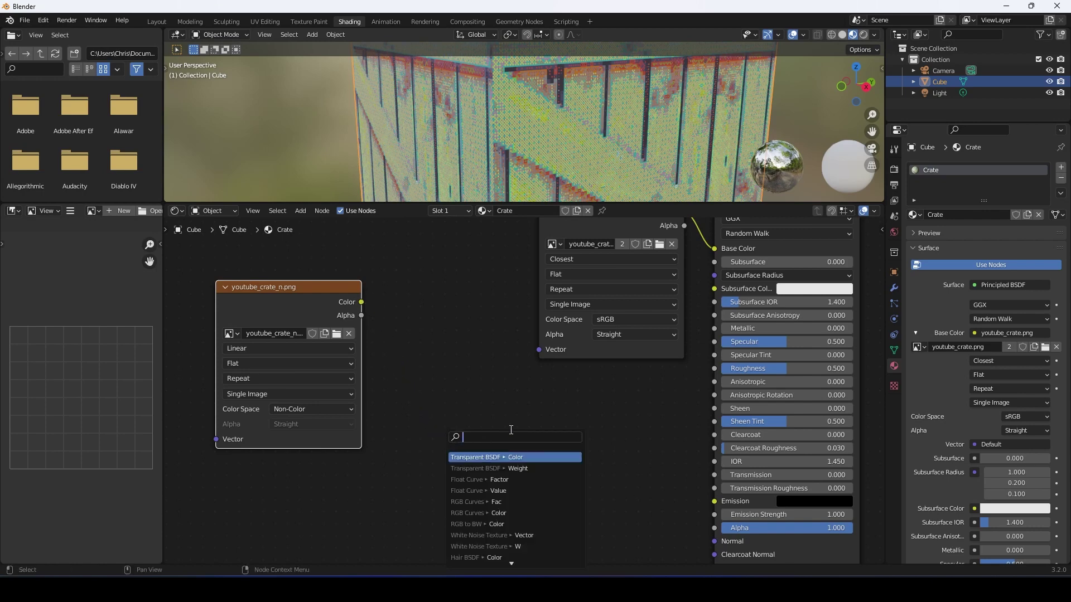
Add a Normal Map node from the normal texture and connect it to the Principled BSDF Normal input
type("normal")
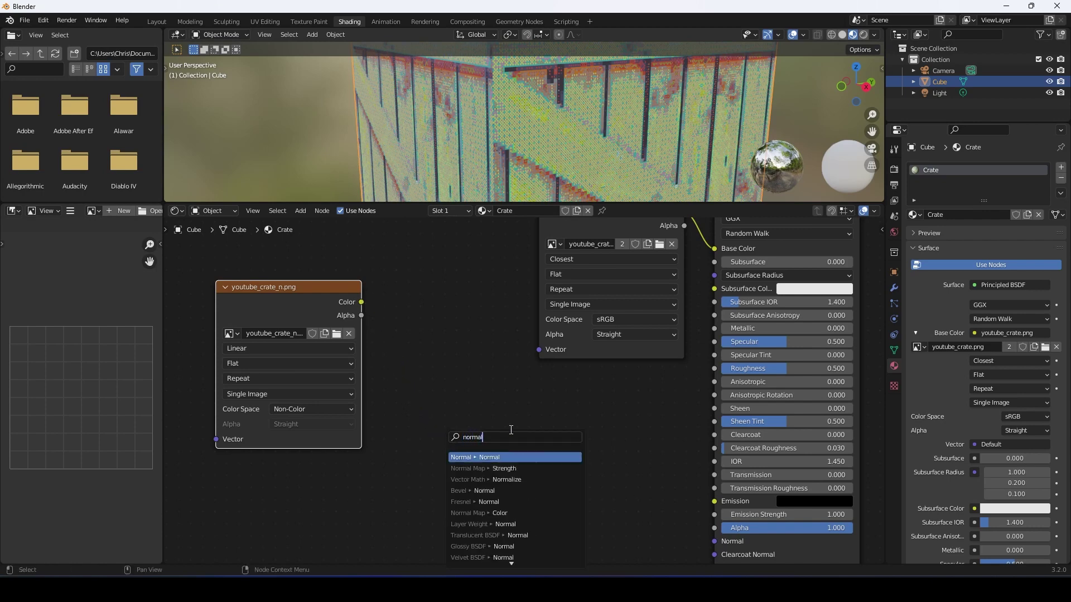
left_click(479, 513)
left_click(517, 442)
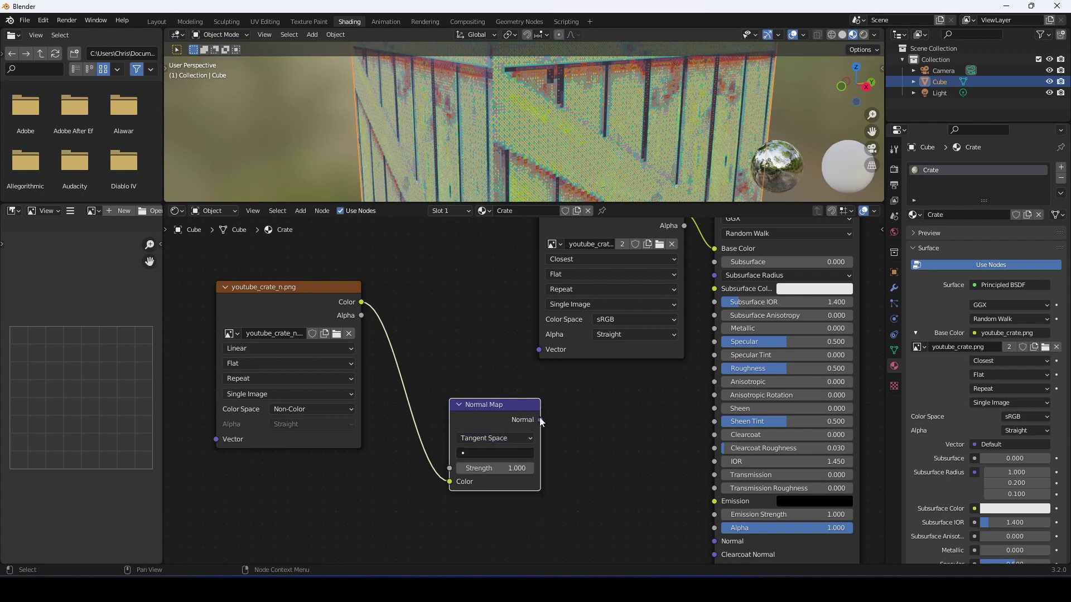
left_click_drag(539, 418, 717, 534)
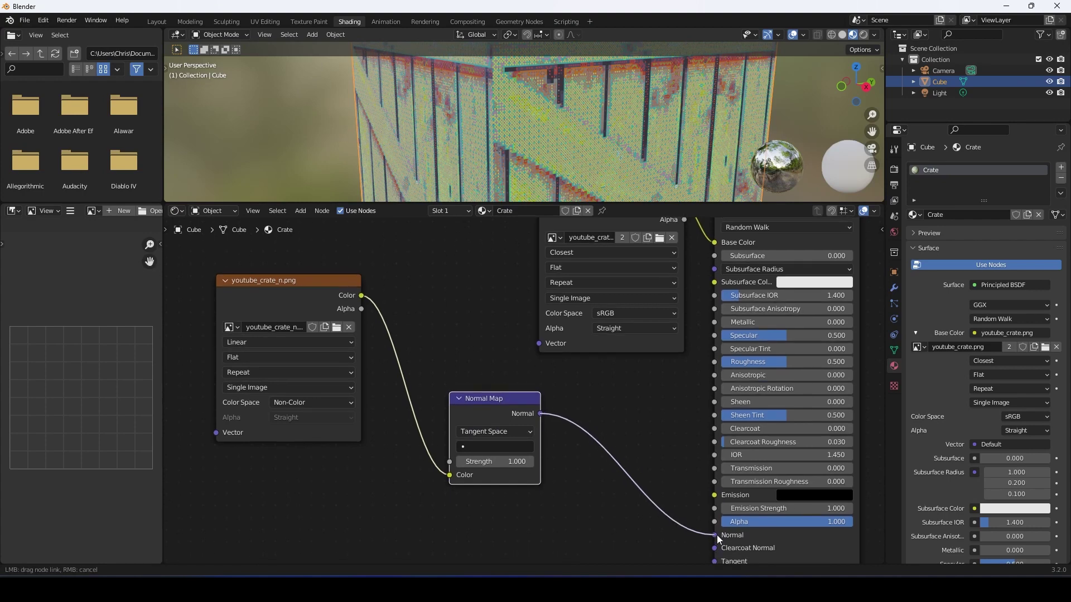
left_click_drag(717, 534, 717, 535)
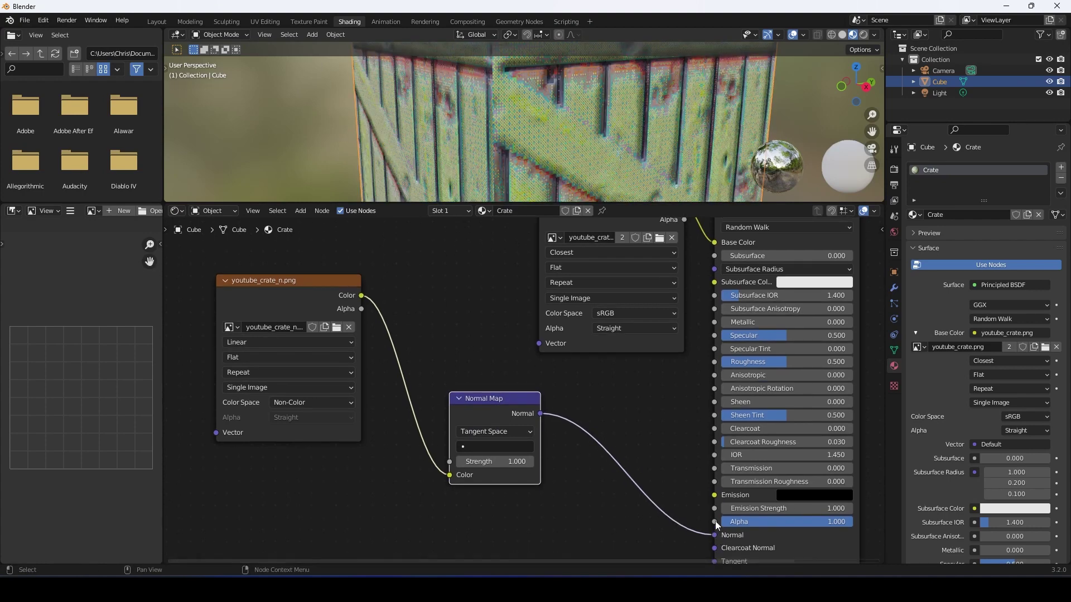
Compare the crate with the normal map unplugged and reconnected, then return to Layout
scroll(553, 145, "down", 2)
scroll(554, 154, "down", 1)
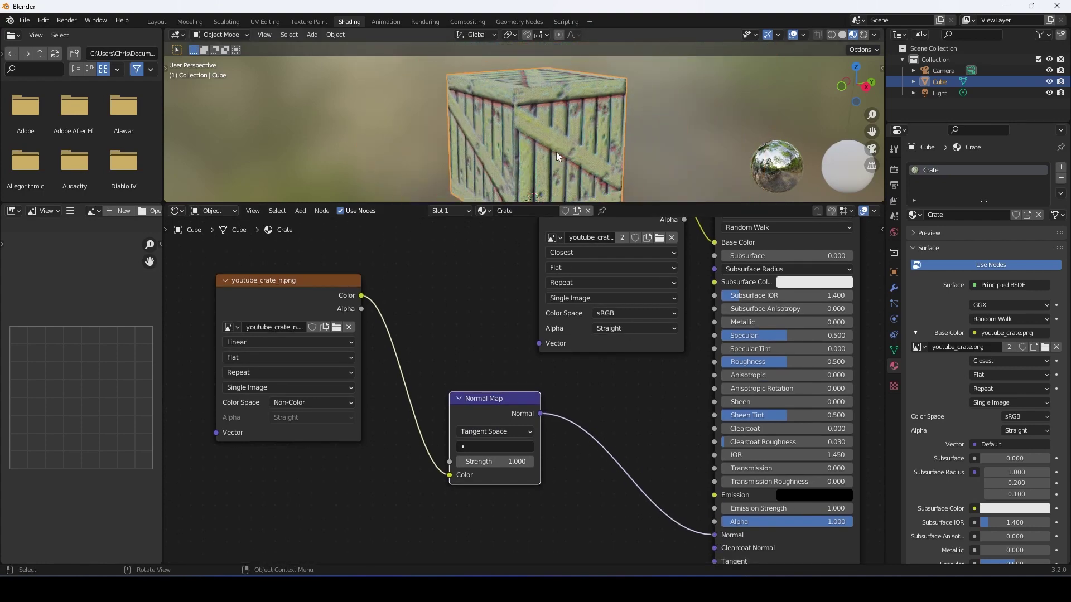
scroll(556, 152, "down", 1)
left_click_drag(607, 203, 549, 270)
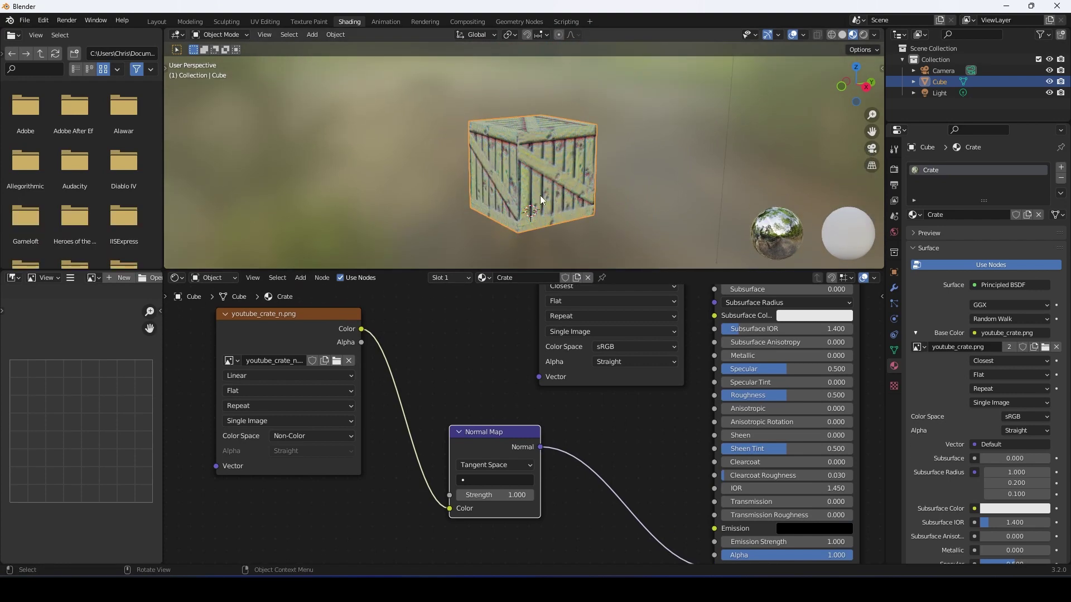
scroll(544, 188, "up", 4)
scroll(569, 174, "up", 1)
scroll(701, 491, "down", 1)
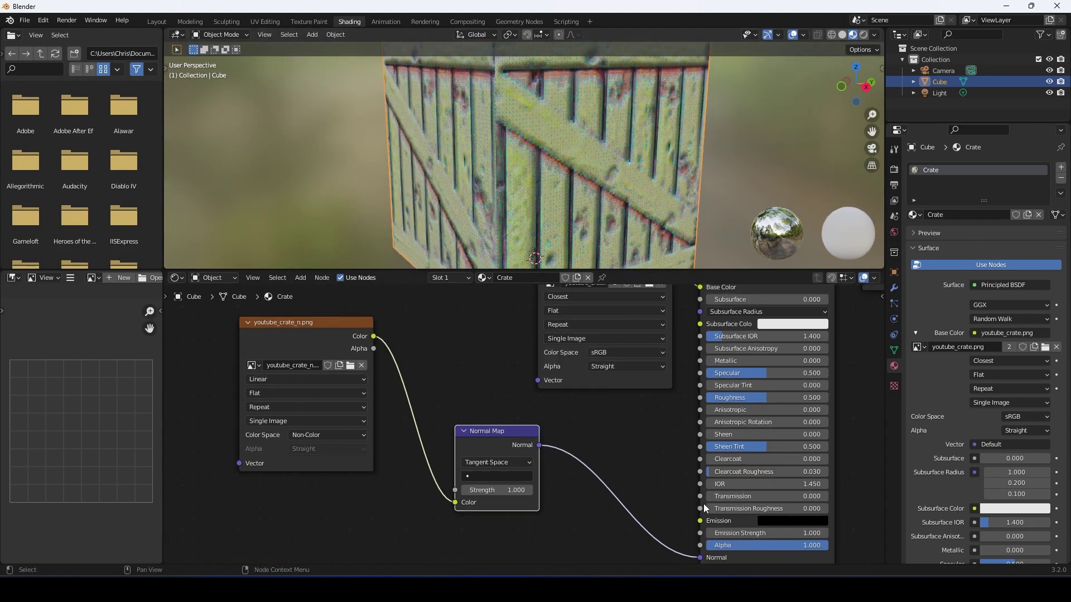
left_click_drag(699, 557, 664, 519)
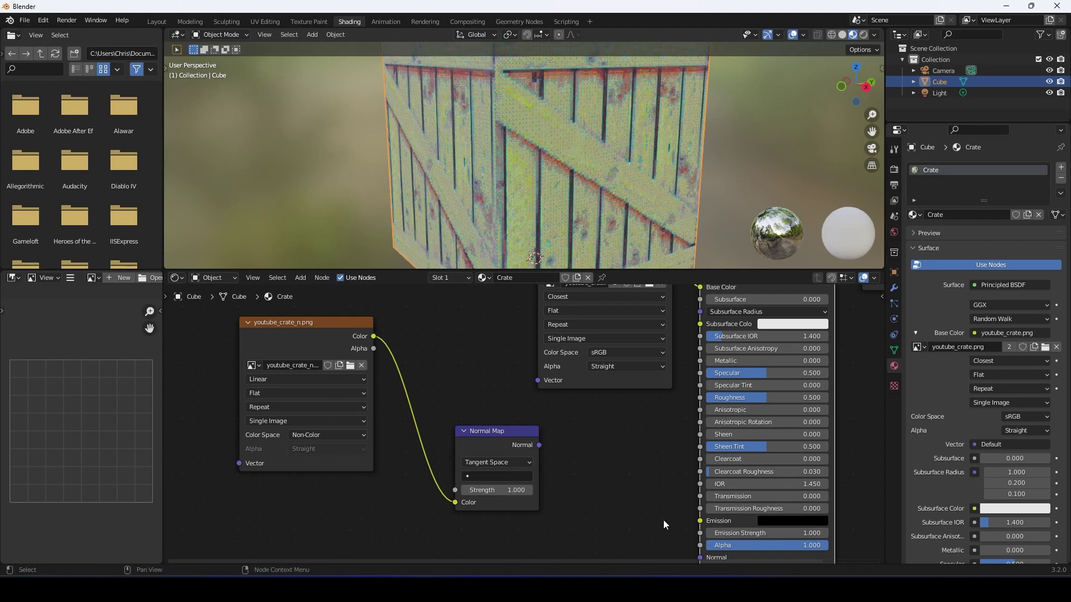
scroll(554, 447, "down", 1)
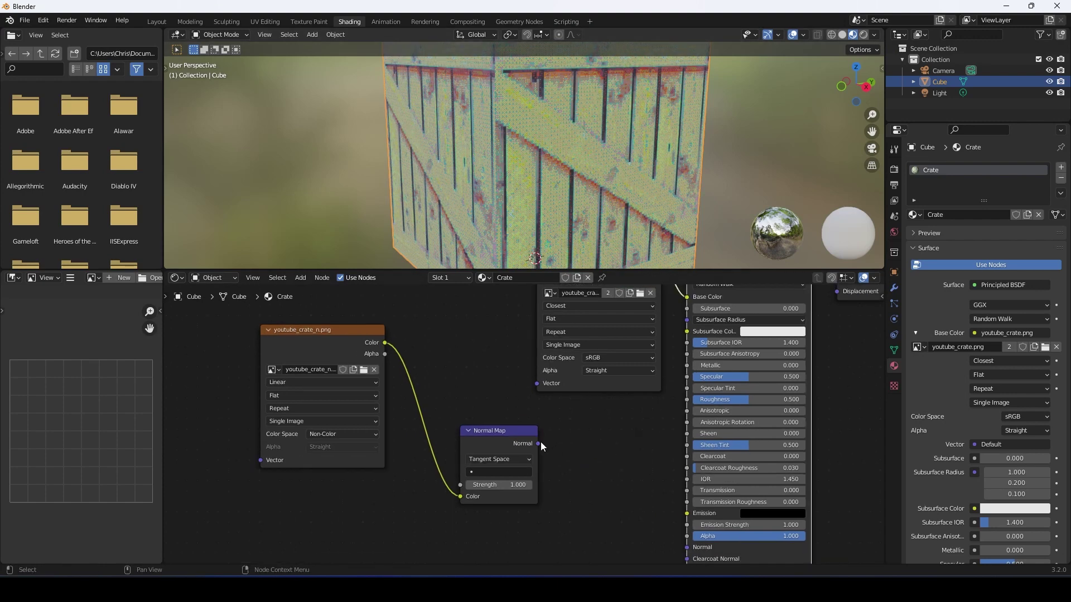
mouse_move(538, 443)
left_mouse_down()
mouse_move(641, 527)
mouse_move(684, 547)
mouse_move(688, 530)
left_mouse_up()
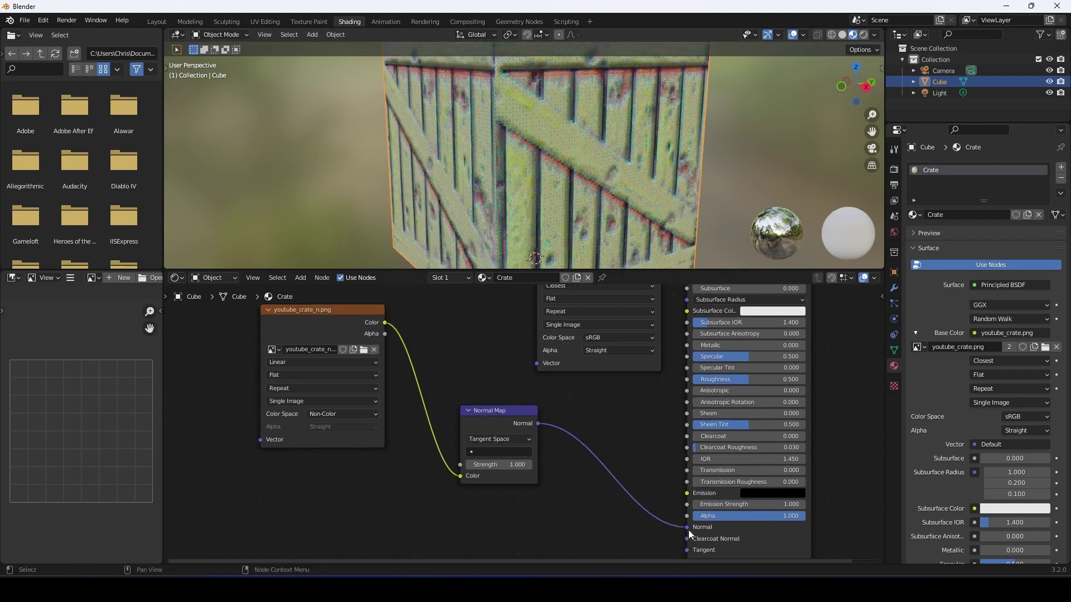
middle_click_drag(650, 245, 638, 188)
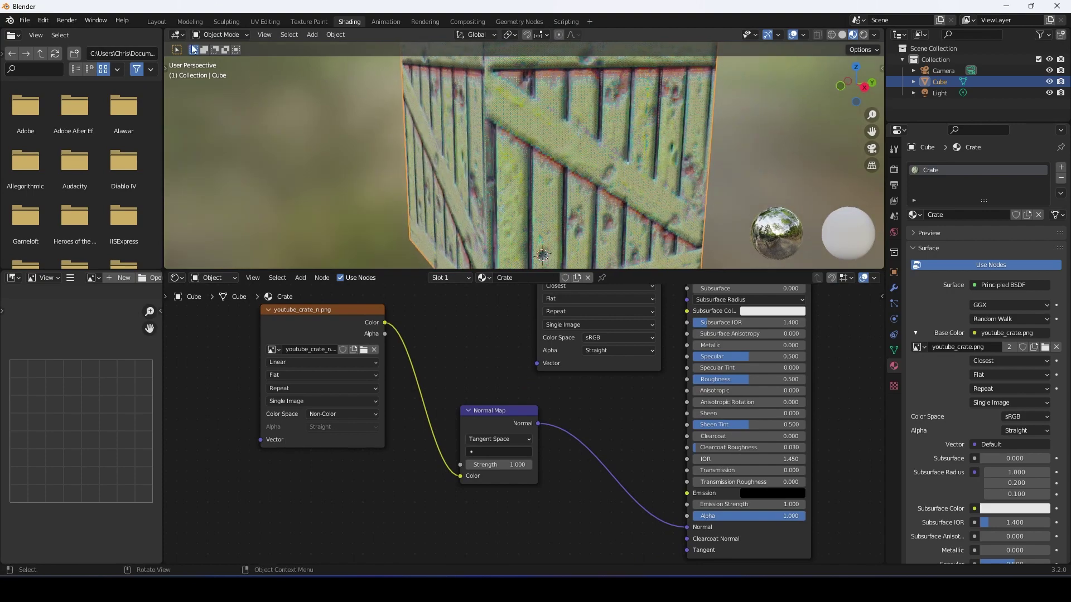
left_click(157, 21)
scroll(507, 262, "down", 2)
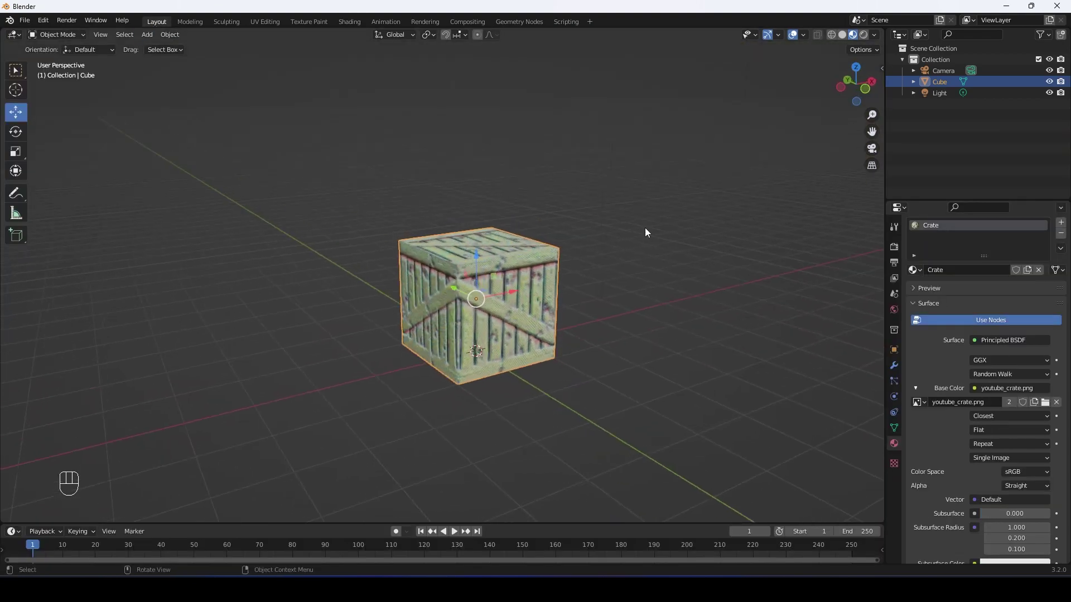
Switch to Rendered shading, select the Light, and move it down beside the crate
left_click(863, 35)
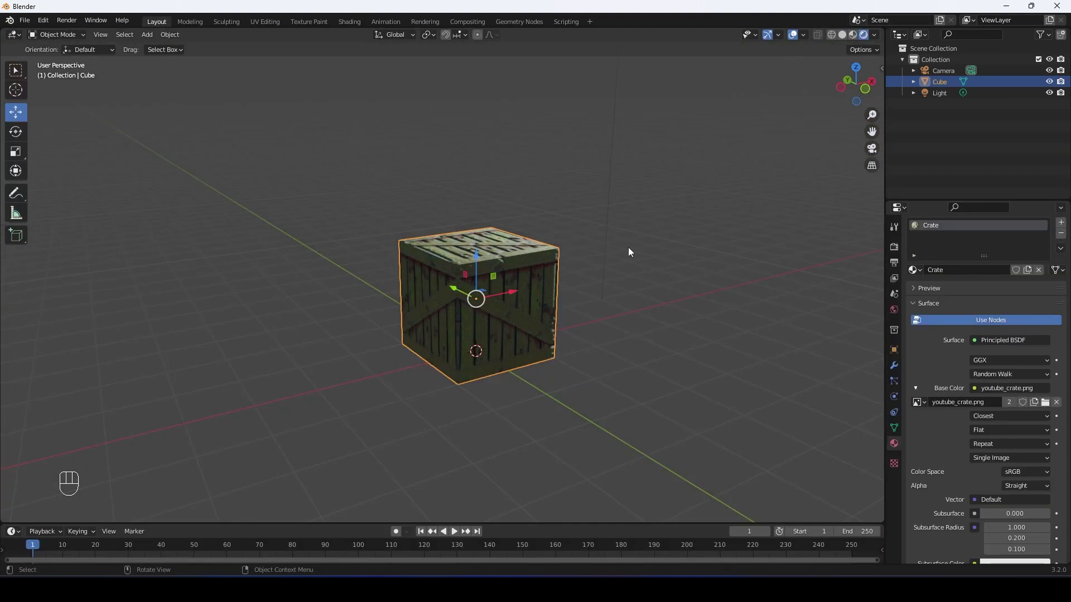
left_click(940, 93)
middle_click_drag(803, 184, 593, 165)
scroll(764, 218, "down", 3)
left_click_drag(535, 148, 535, 282)
middle_click_drag(536, 282, 458, 293)
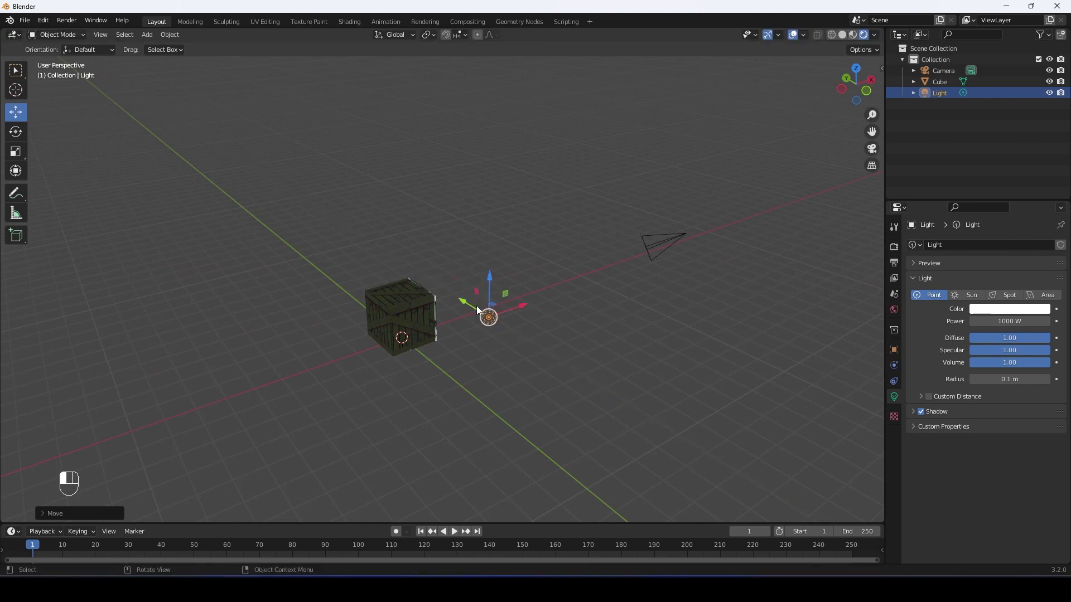
left_click_drag(502, 294, 504, 332)
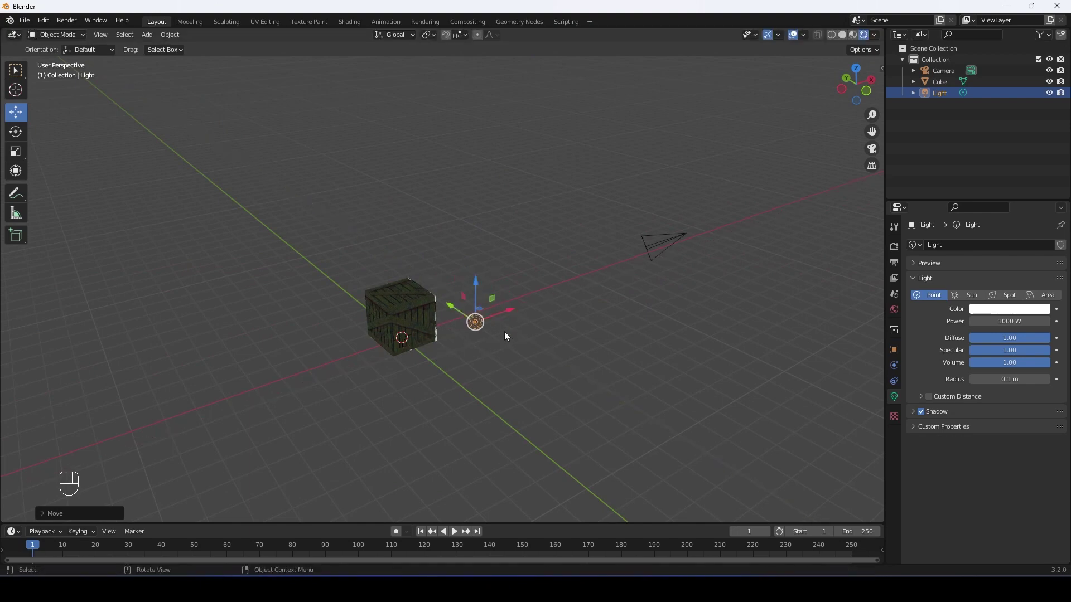
middle_click_drag(504, 333, 570, 306)
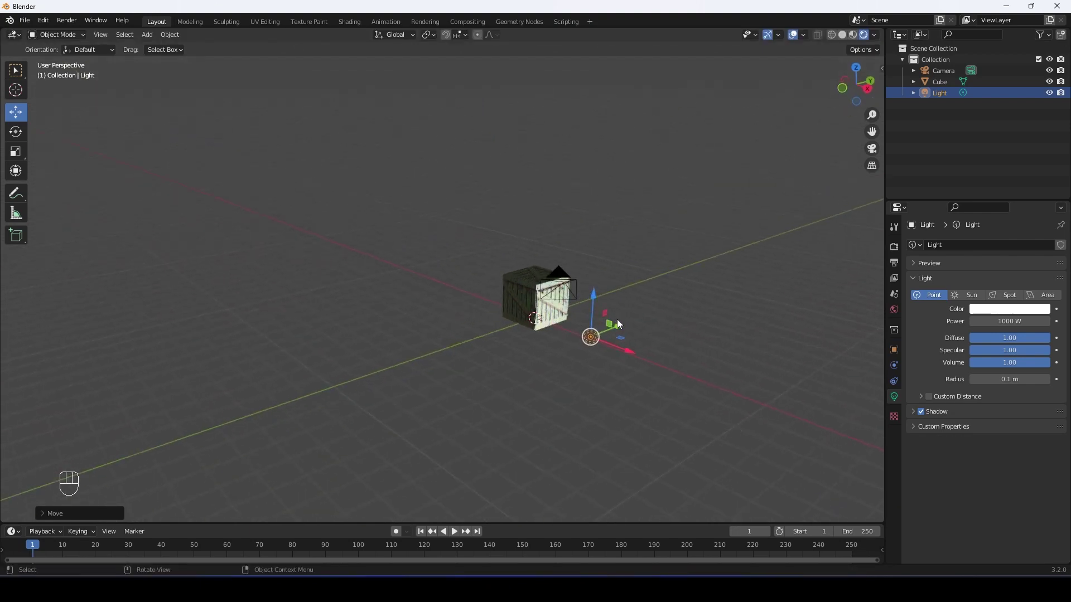
left_click_drag(617, 319, 503, 278)
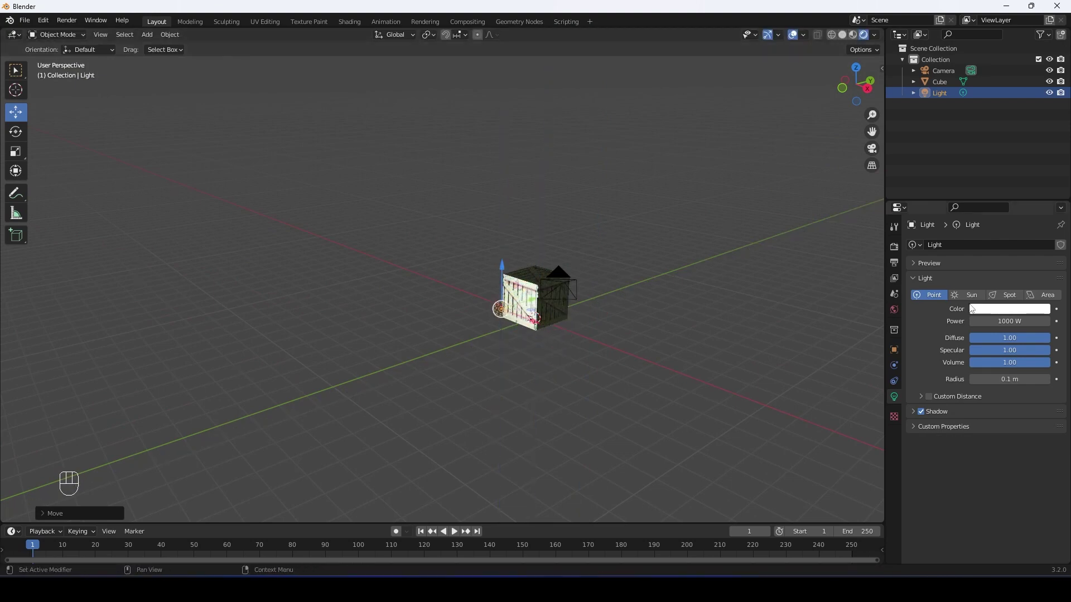
Set the point light's Power to 100 W after briefly trying 500 W
left_click(1012, 321)
type("500")
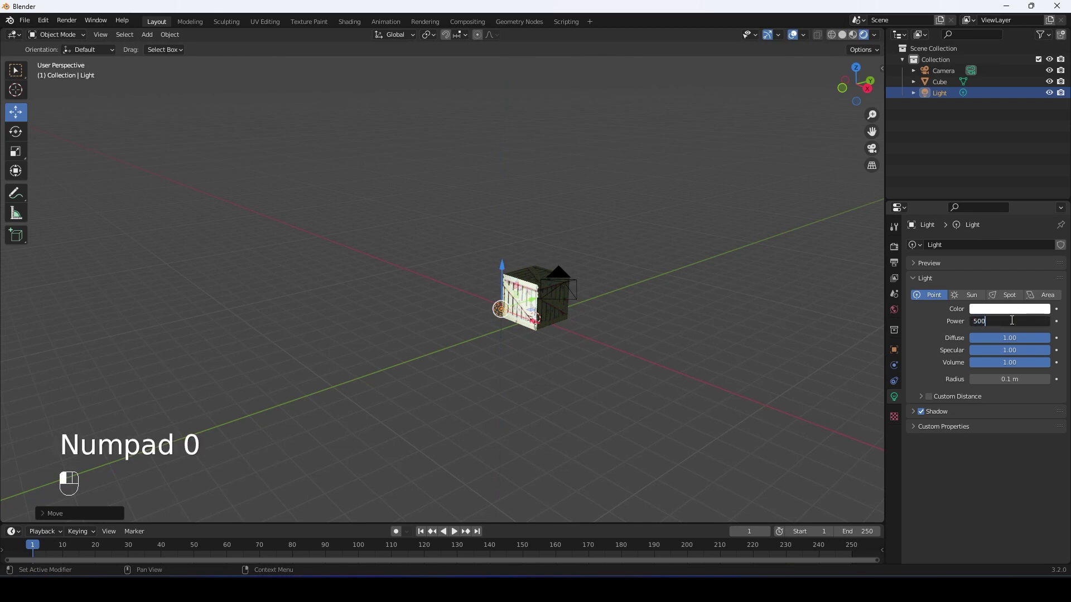
key("Return")
left_click(1012, 322)
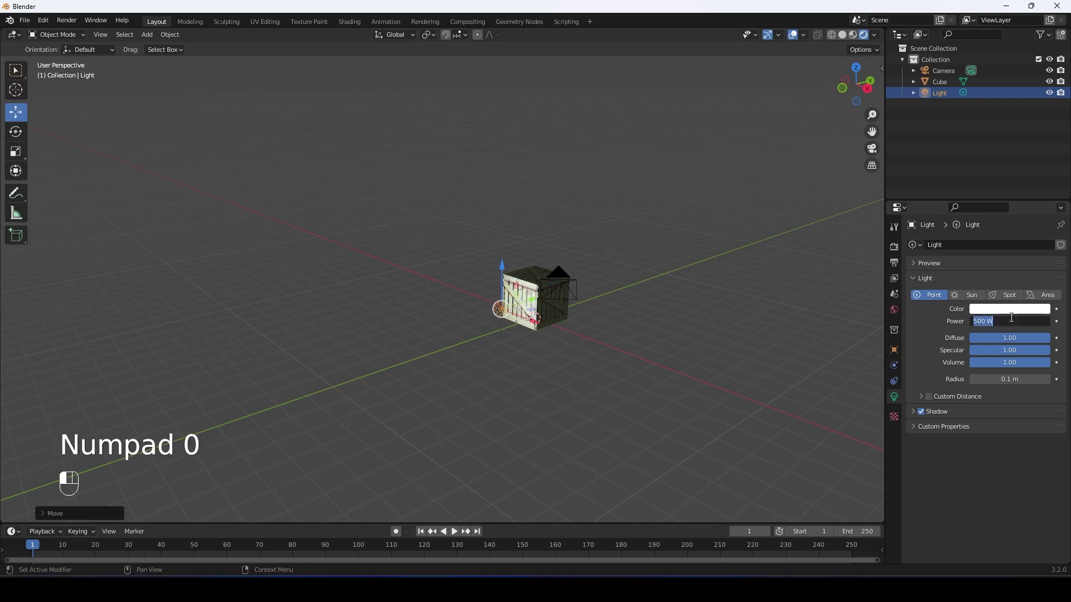
type("100")
key("Return")
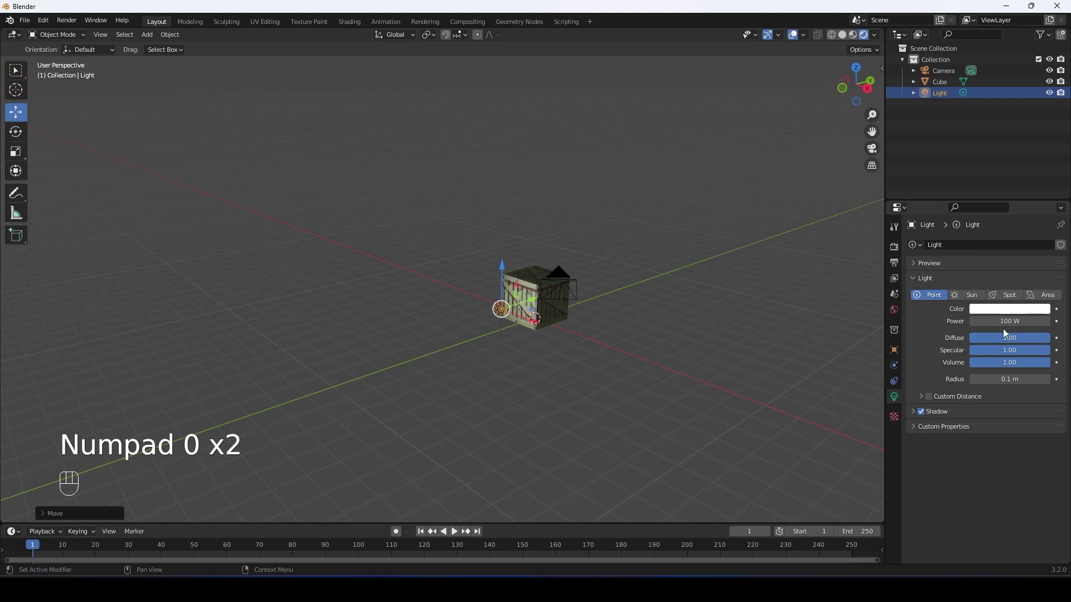
Toggle the viewport's scene lights and world lighting options, leaving world lighting on
key("shift")
left_click(874, 35)
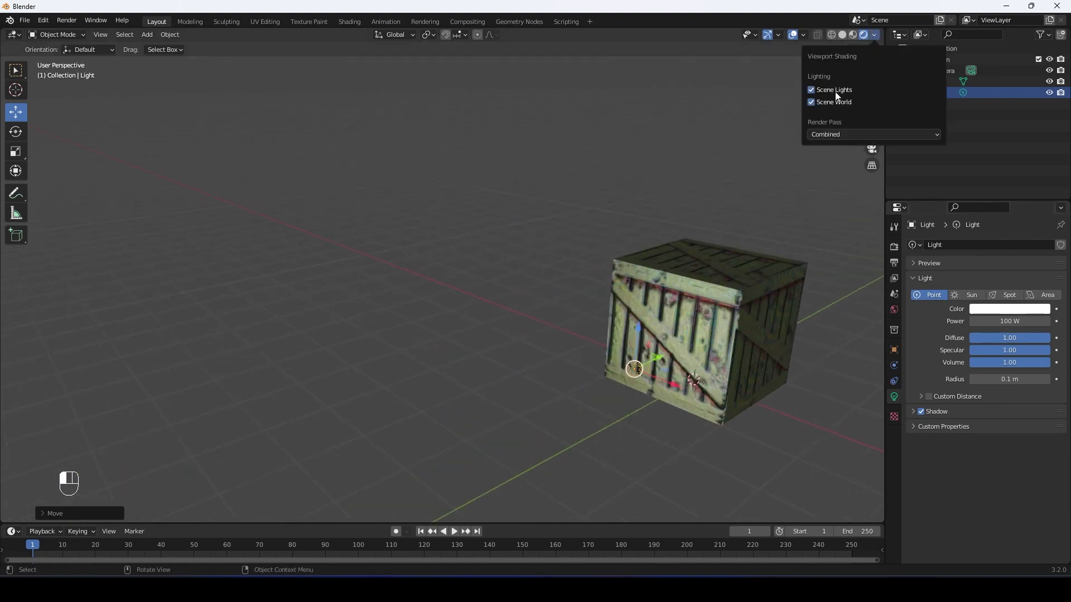
left_click(810, 91)
left_click(809, 102)
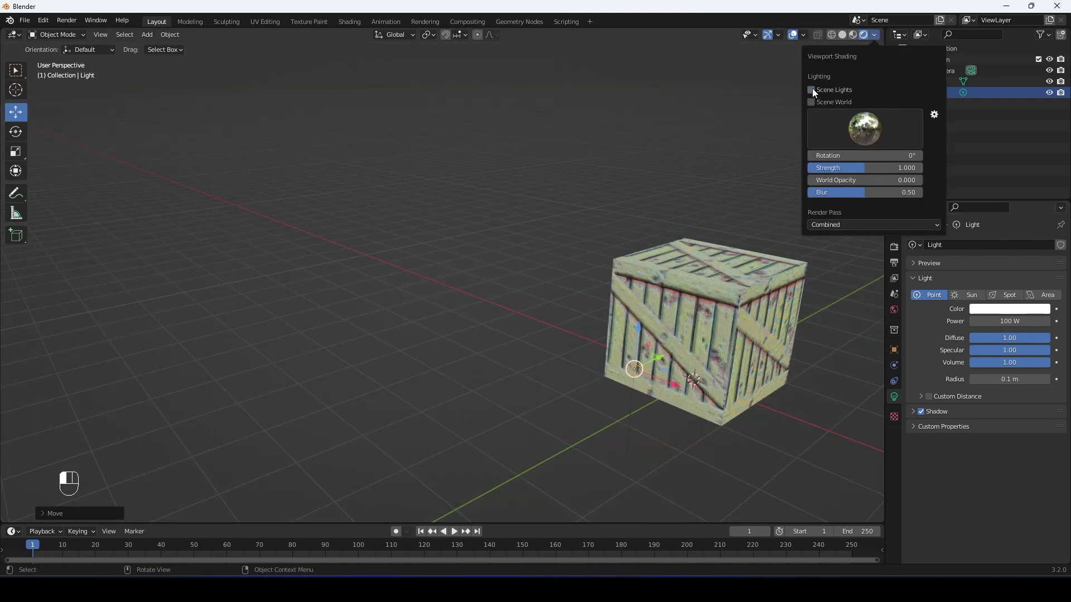
left_click(811, 102)
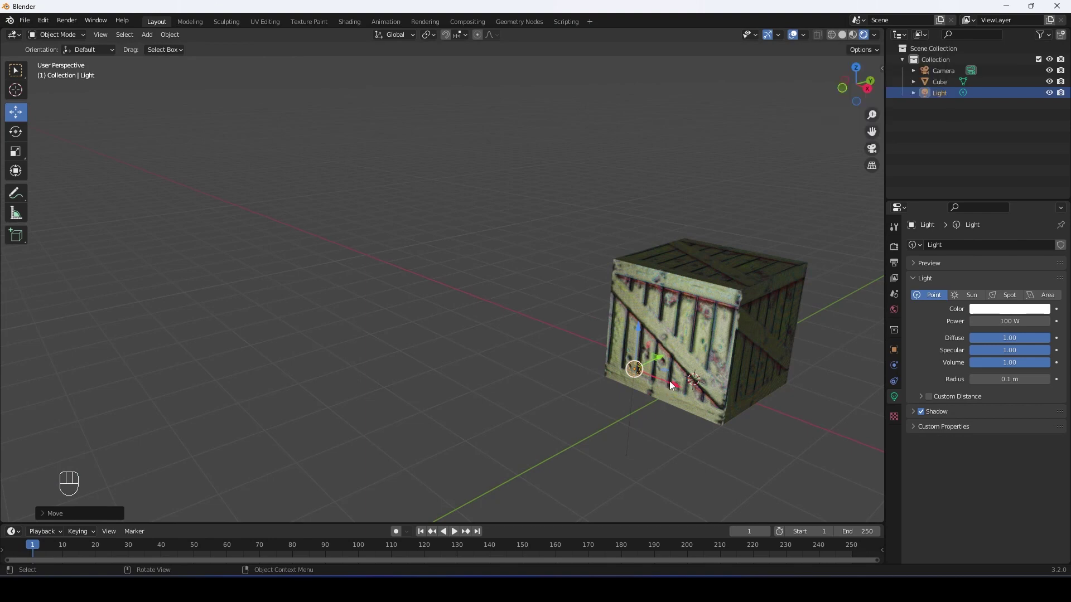
Grab and drop the light at new spots around the crate, orbiting until it faces the viewer
key("g")
left_click(735, 395)
middle_click_drag(734, 395, 564, 310, "shift")
scroll(526, 291, "up", 3)
key("g")
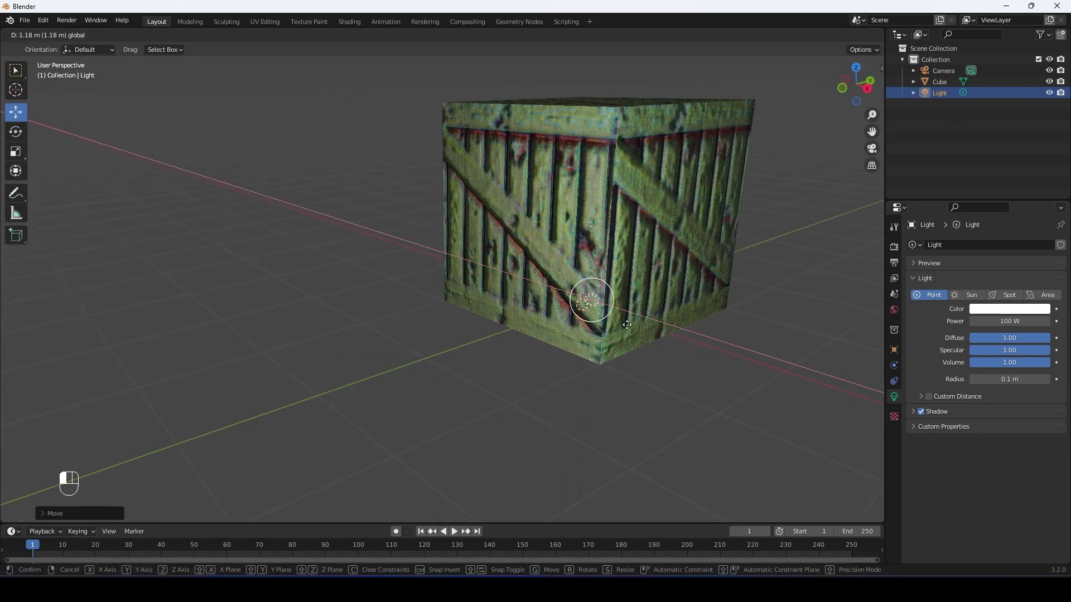
left_click(646, 330)
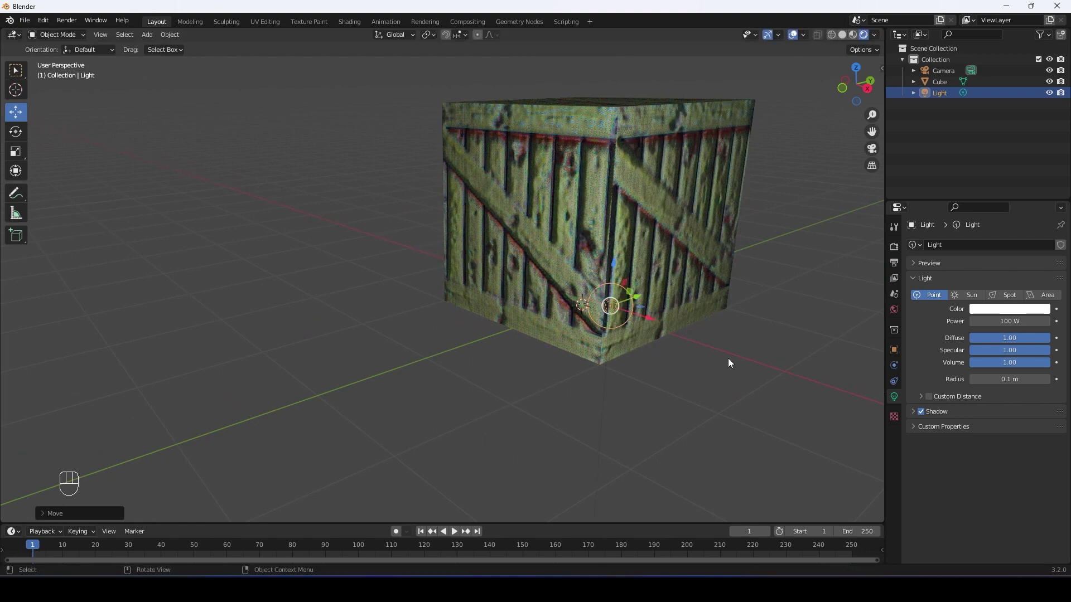
middle_click_drag(729, 362, 745, 269)
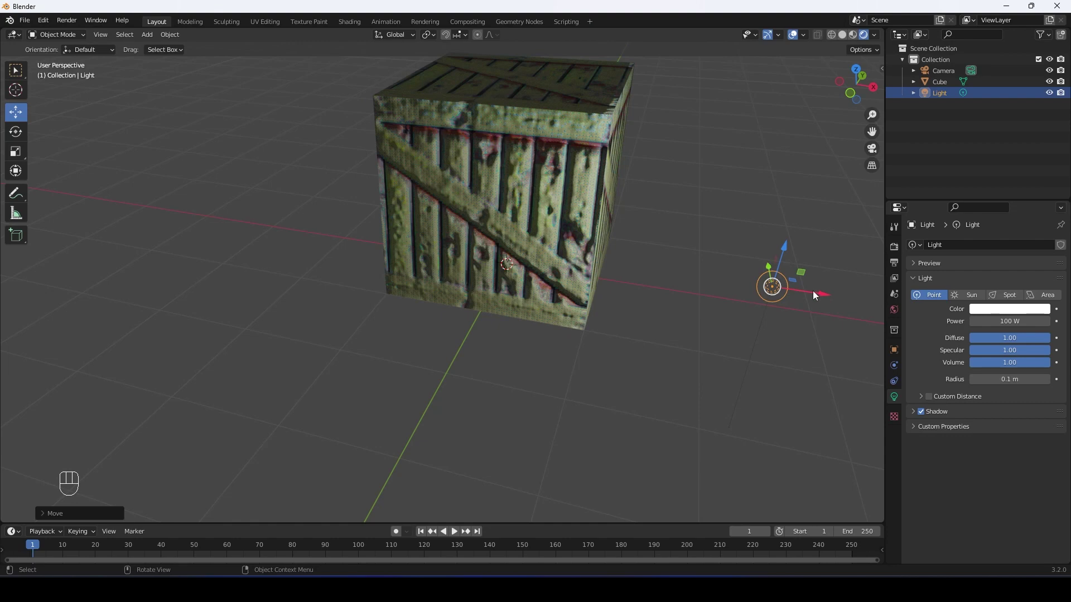
middle_click_drag(812, 290, 627, 359)
Move the light to the crate's front corner and orbit to check the lighting
key("g")
left_click(167, 329)
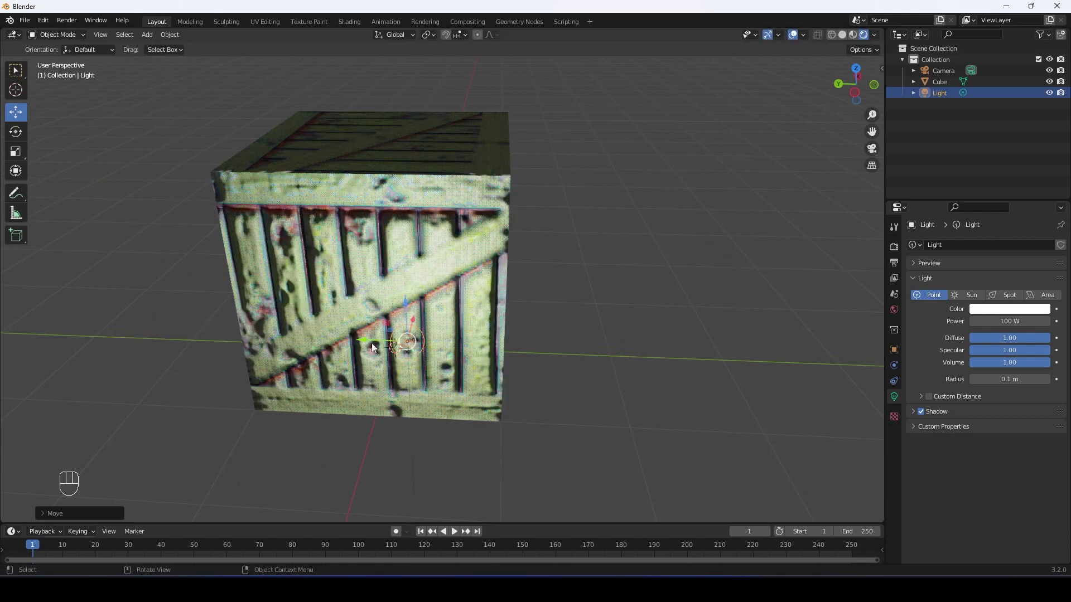
middle_click_drag(167, 329, 510, 371)
left_click_drag(288, 254, 484, 343)
middle_click_drag(484, 343, 498, 288)
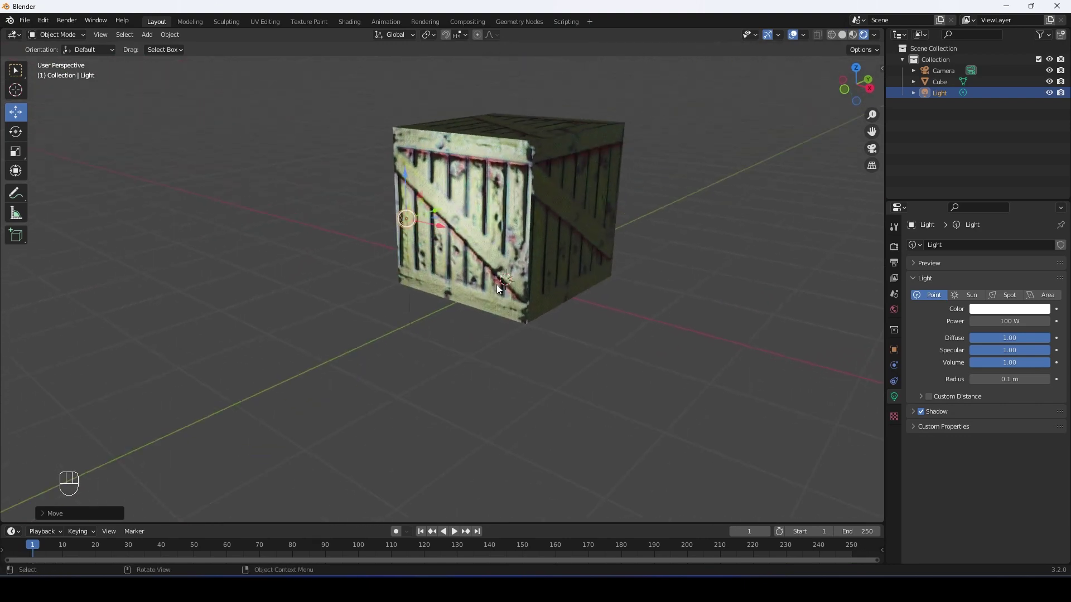
middle_click_drag(447, 232, 593, 290)
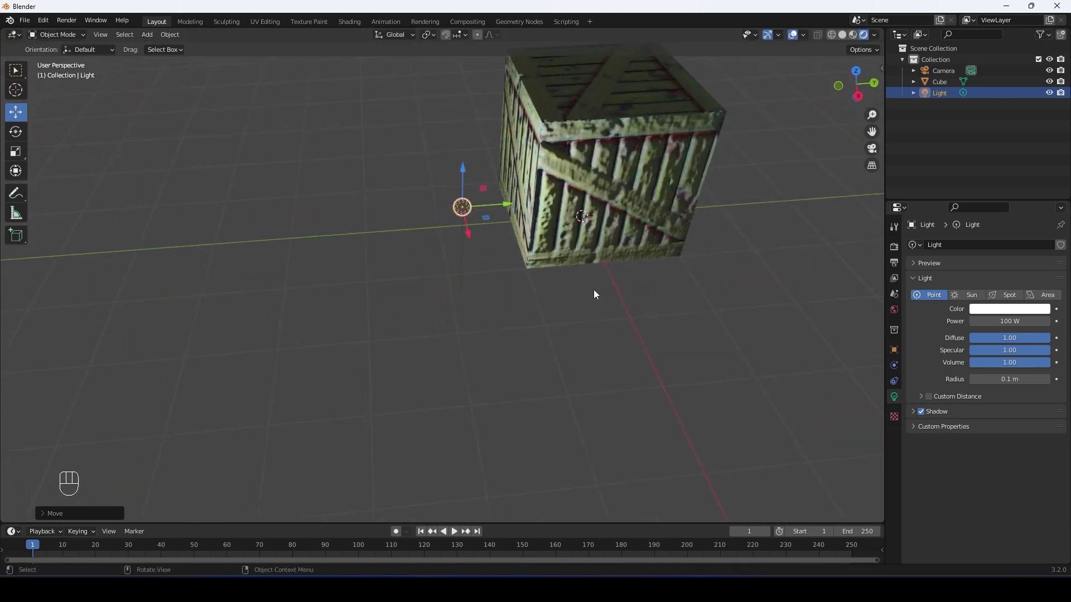
middle_click_drag(513, 211, 533, 312)
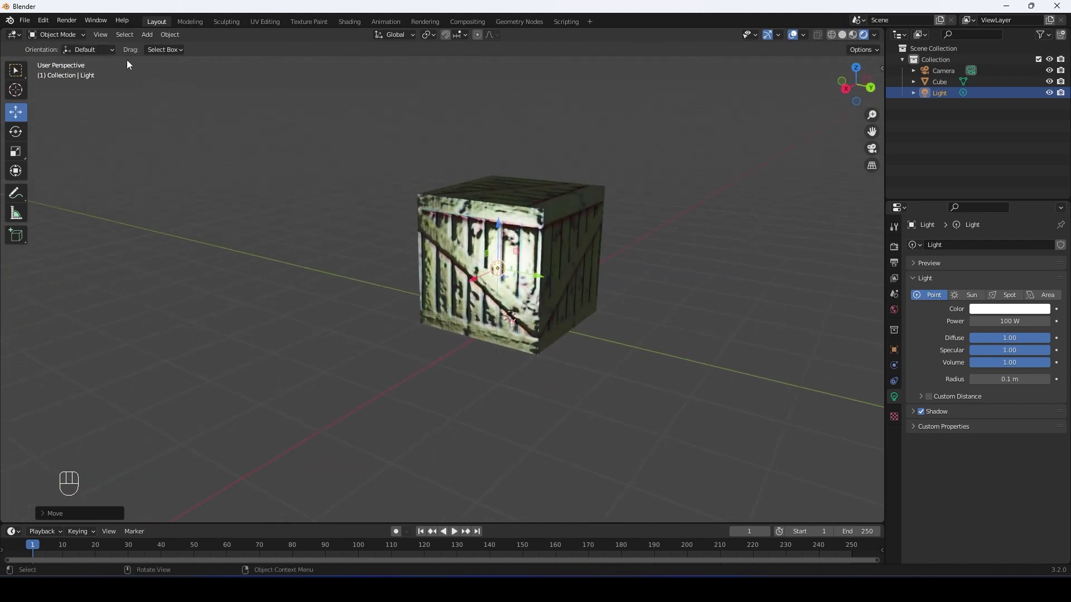